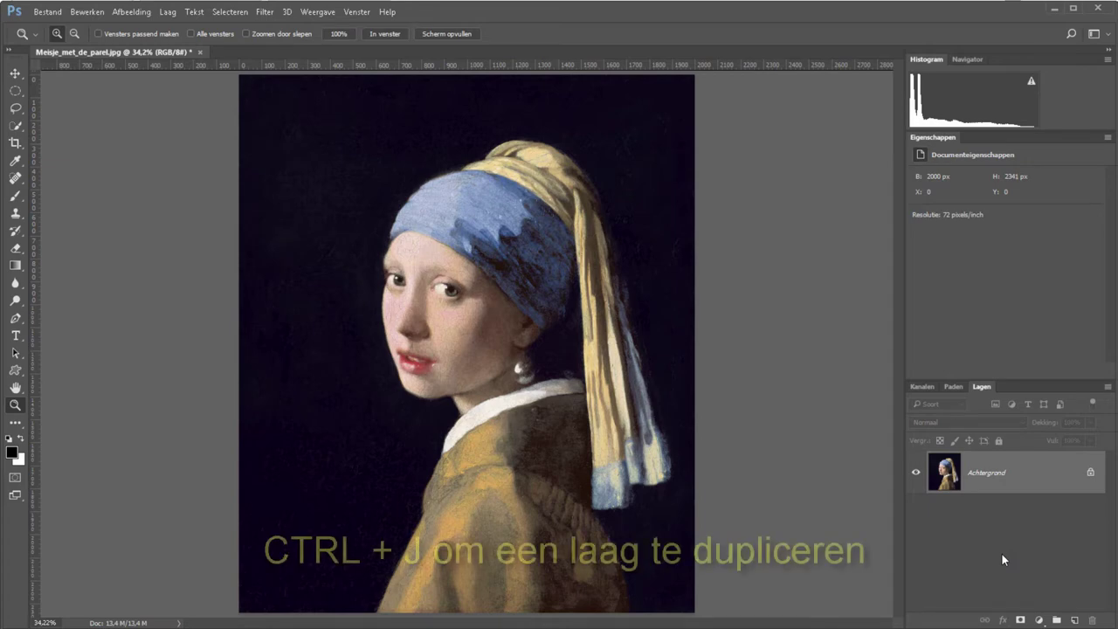
# Step: Duplicate the Achtergrond layer into a new layer, Laag 1, with Ctrl+J
pyautogui.hotkey('ctrl', 'j')
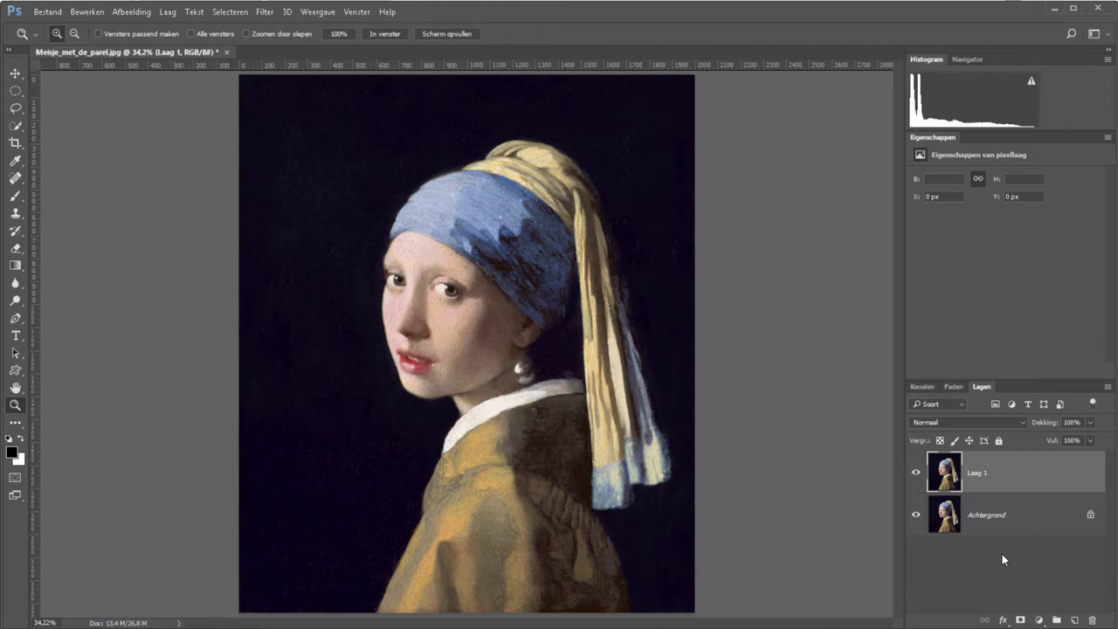
# Step: Quick-select the dark background, invert to the girl, and extend along the scarf tail's edge
pyautogui.press('w')
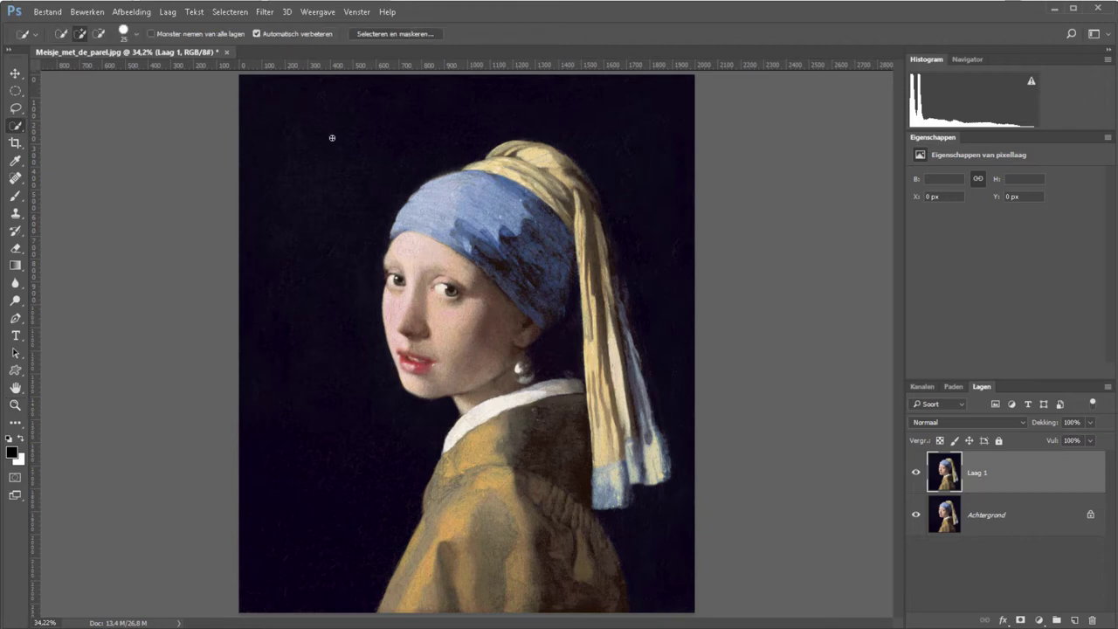
pyautogui.moveTo(332, 137); pyautogui.dragTo(330, 284)
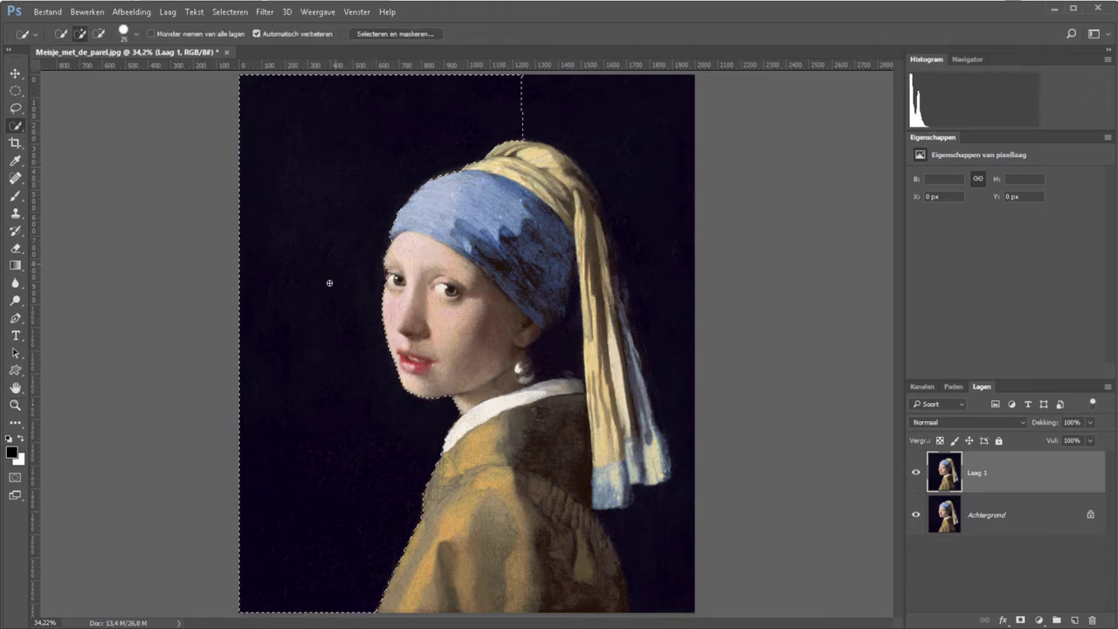
pyautogui.moveTo(524, 99)
pyautogui.mouseDown()
pyautogui.moveTo(676, 527)
pyautogui.moveTo(678, 604)
pyautogui.mouseUp()
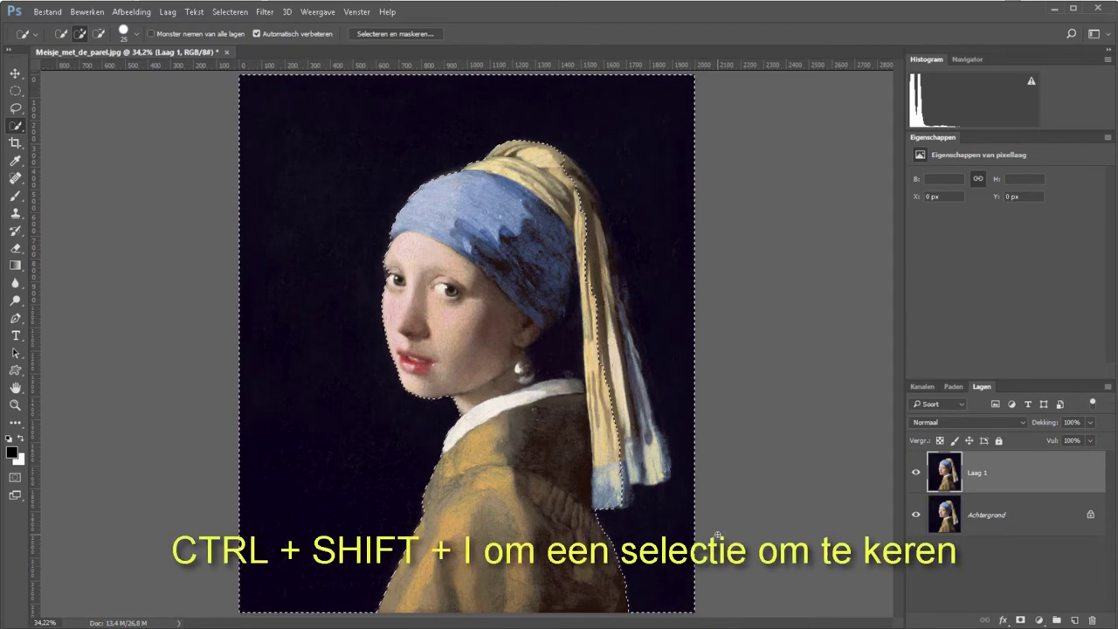
pyautogui.hotkey('ctrl', 'shift', 'i')
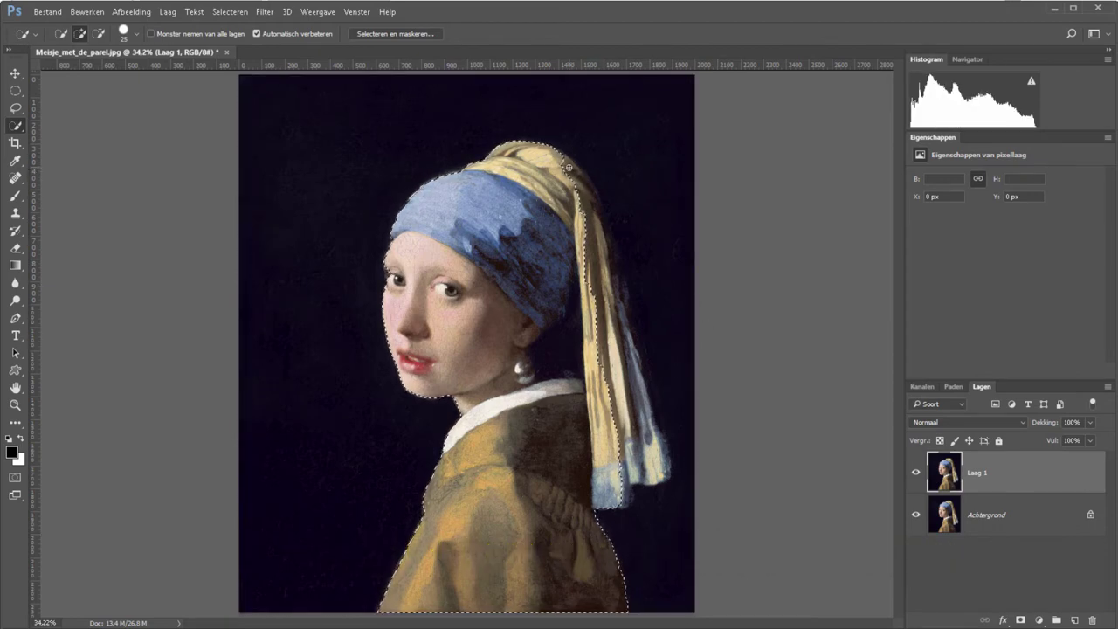
pyautogui.moveTo(578, 194); pyautogui.dragTo(663, 448)
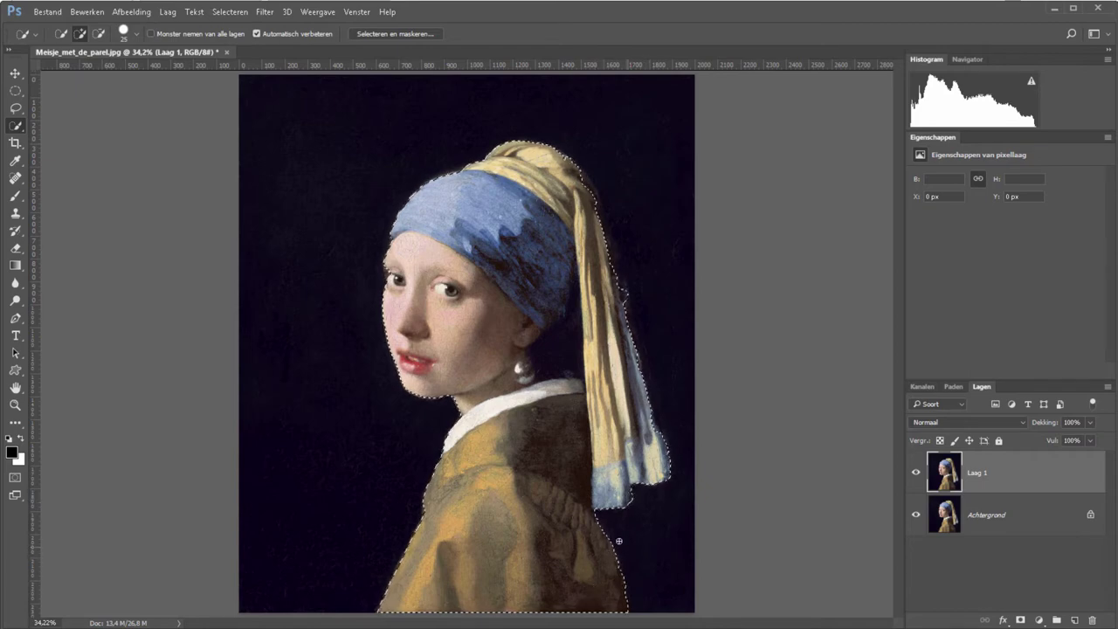
# Step: Lasso-add the area below the scarf tail, then invert so the background is selected
pyautogui.press('l')
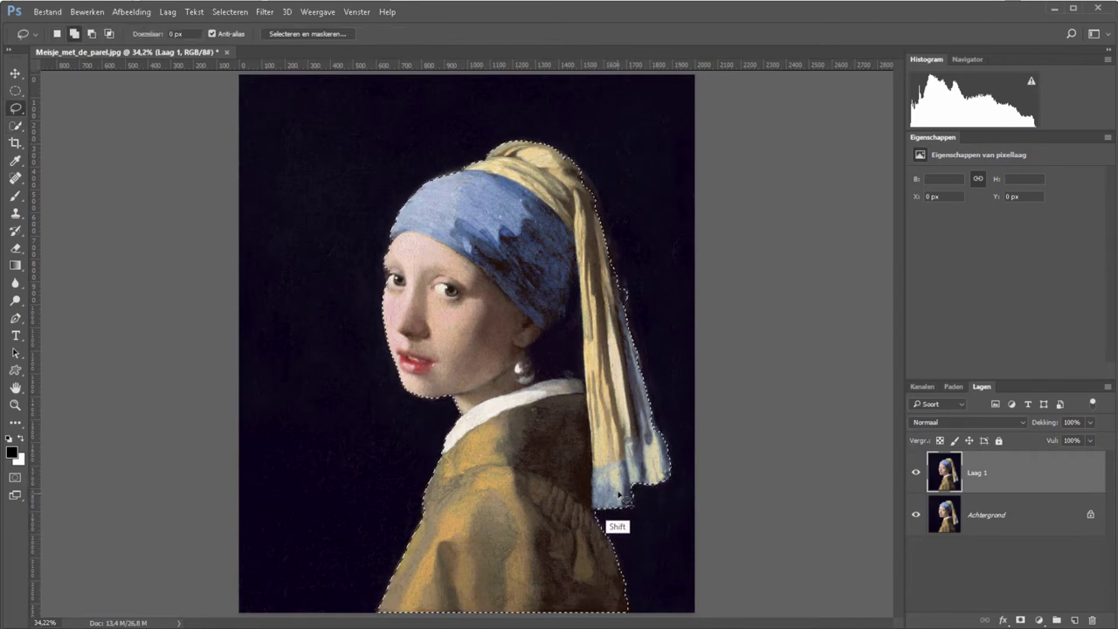
pyautogui.moveTo(622, 484)
pyautogui.mouseDown()
pyautogui.moveTo(650, 559)
pyautogui.moveTo(617, 617)
pyautogui.mouseUp()
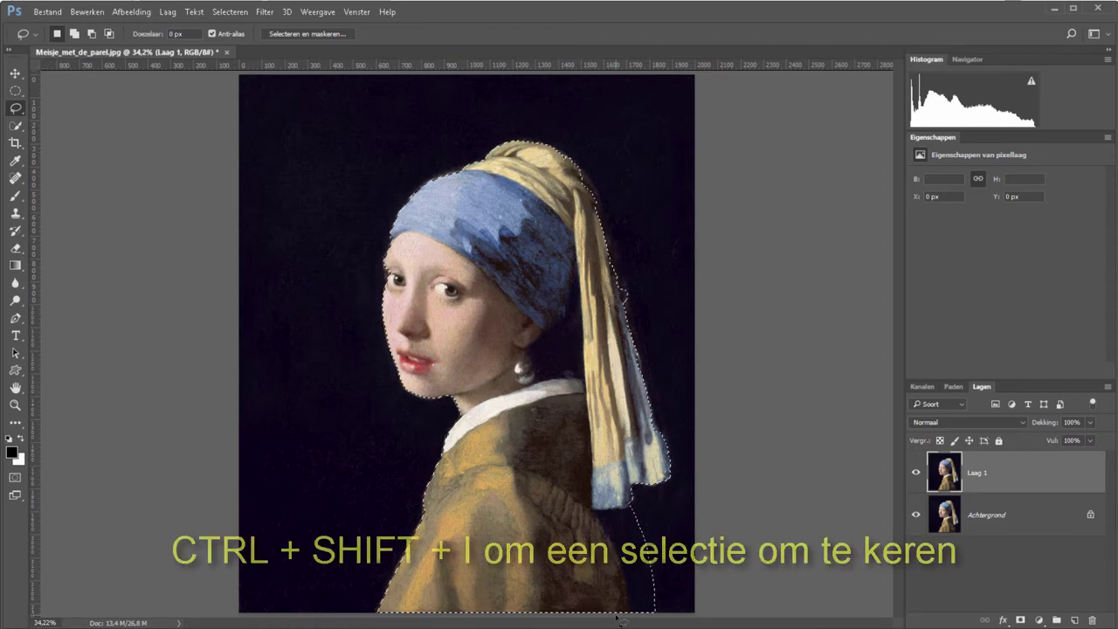
pyautogui.hotkey('ctrl', 'shift', 'i')
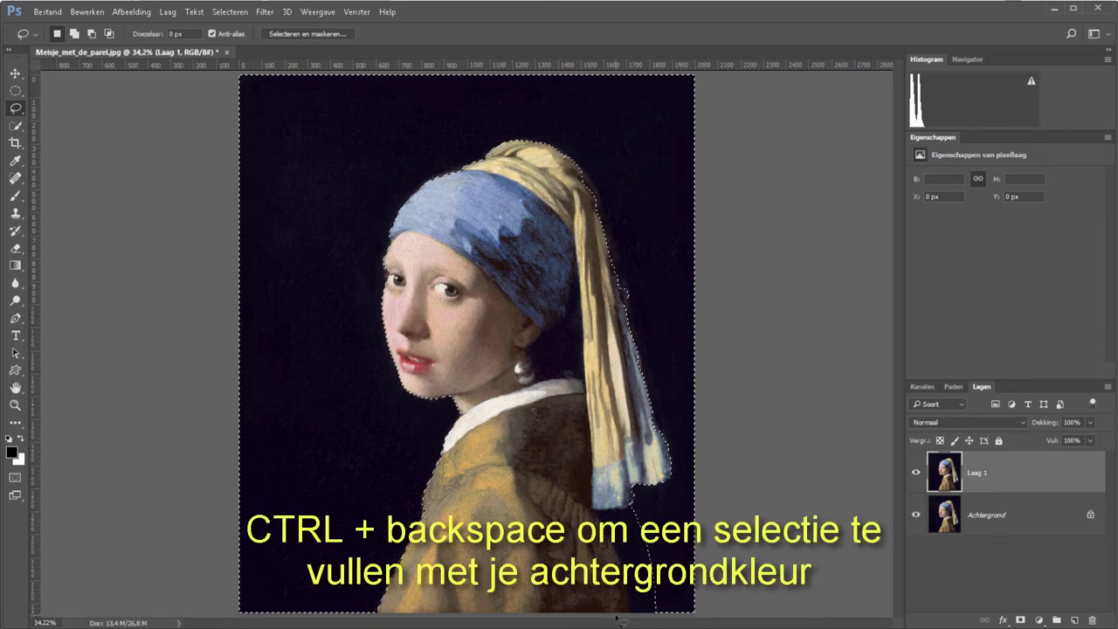
# Step: Fill the selected background of Laag 1 with white and deselect
pyautogui.hotkey('ctrl', 'BackSpace')
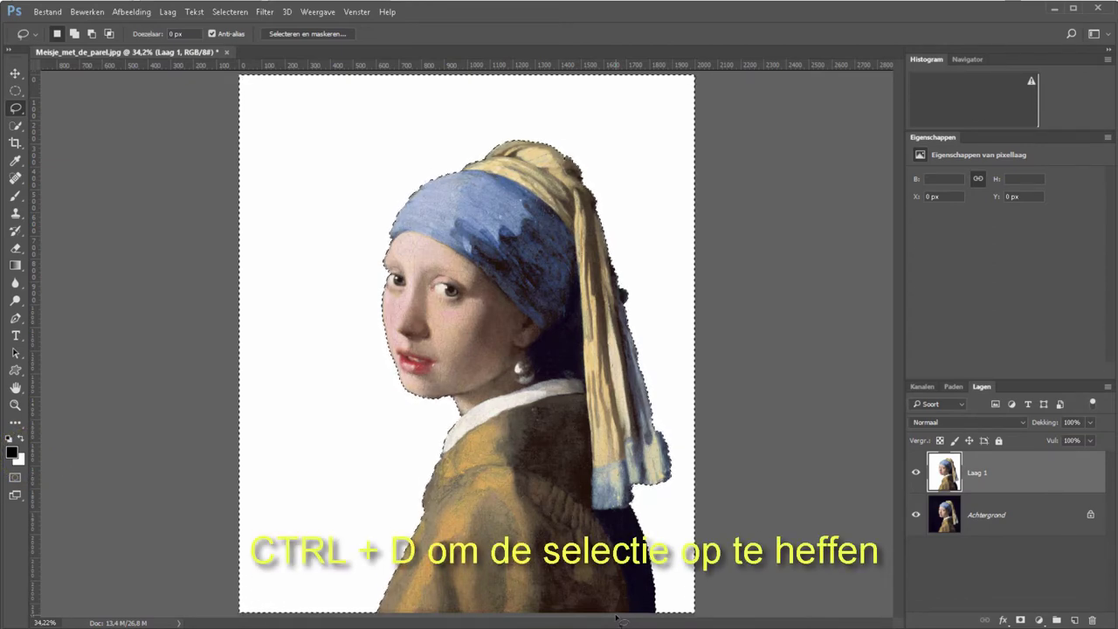
pyautogui.hotkey('ctrl', 'd')
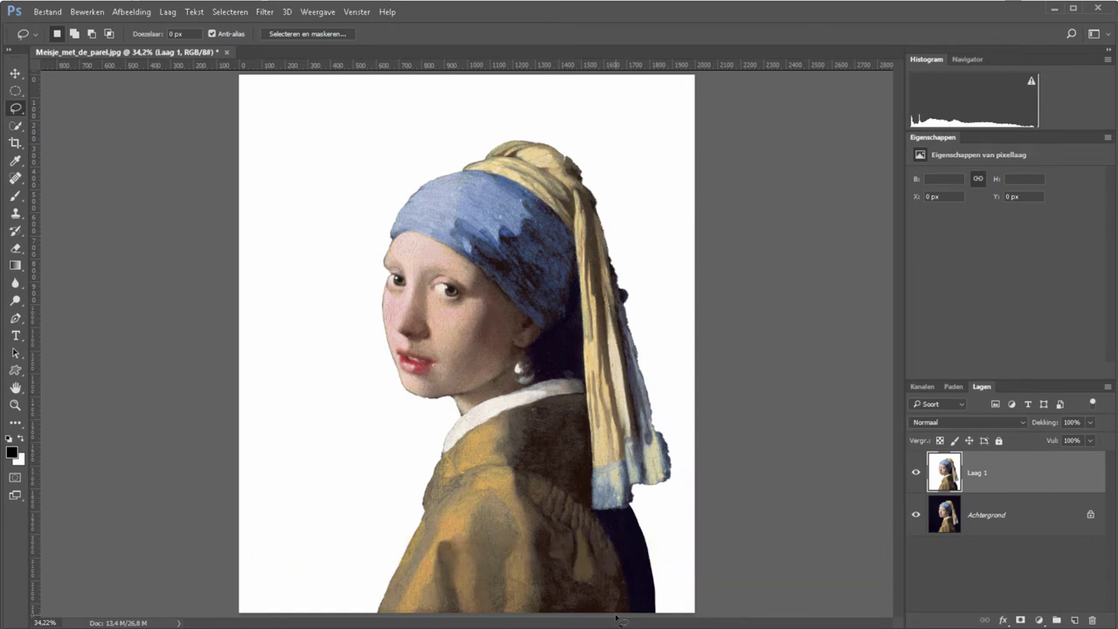
# Step: Convert Laag 1 into a smart object and zoom in on the girl's face
pyautogui.rightClick(1040, 472)
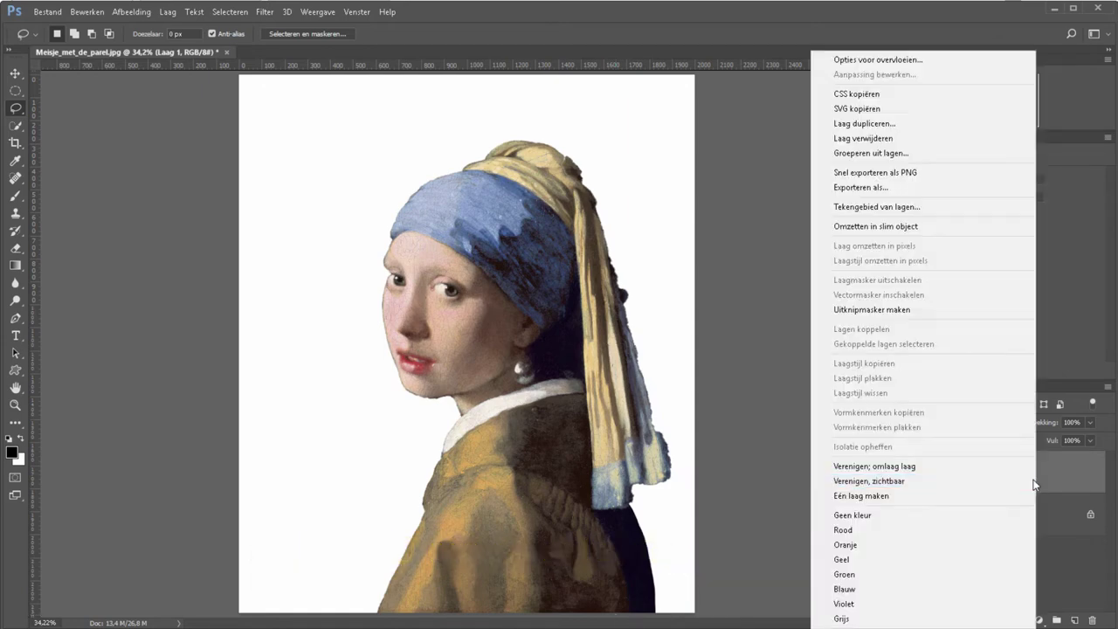
pyautogui.click(895, 230)
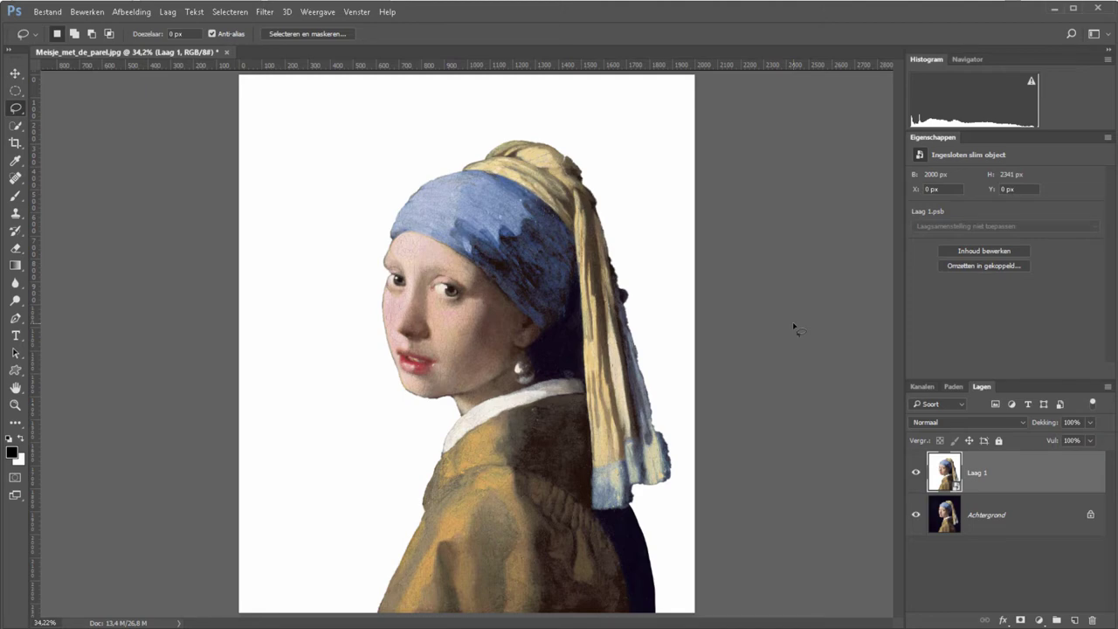
pyautogui.press('z')
pyautogui.moveTo(372, 262); pyautogui.dragTo(570, 374)
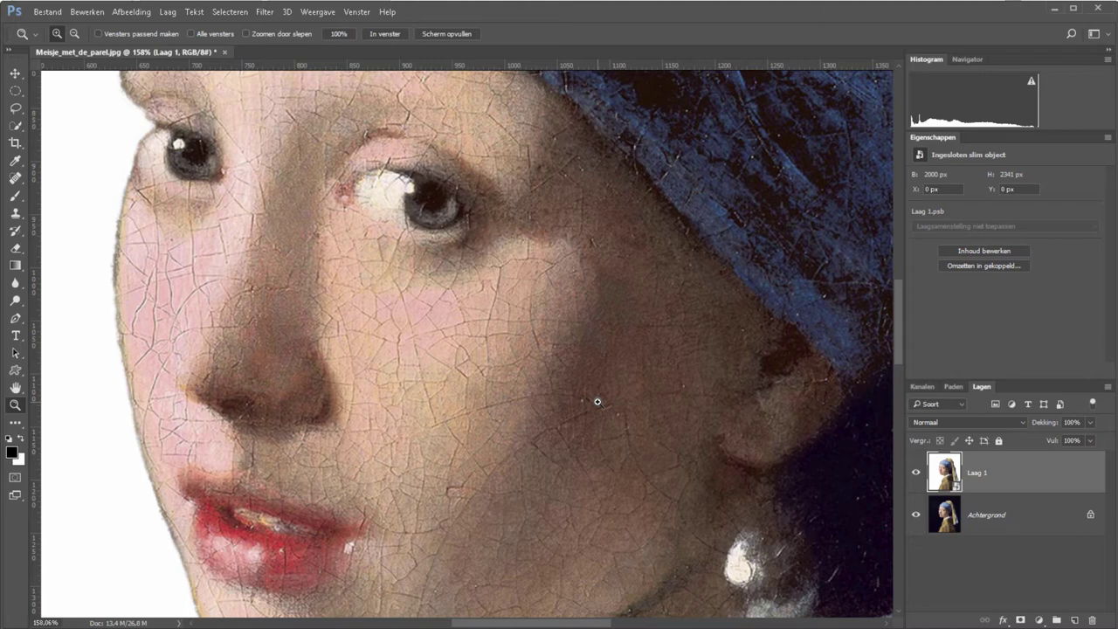
# Step: Apply a Mediaan noise filter to Laag 1 as a smart filter
pyautogui.click(264, 12)
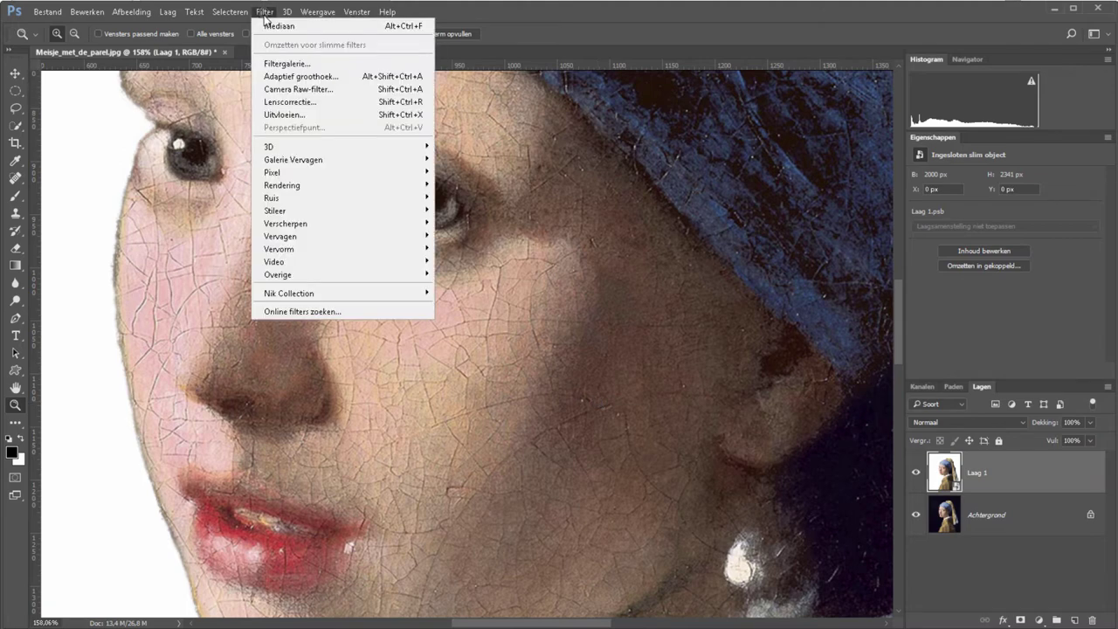
pyautogui.moveTo(272, 198)
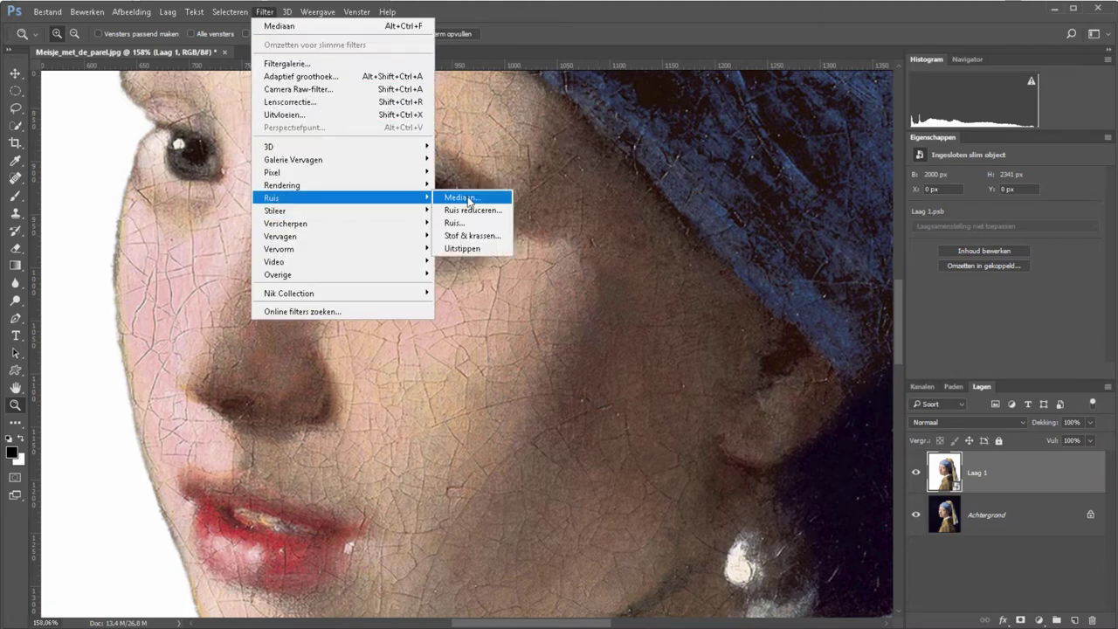
pyautogui.click(469, 203)
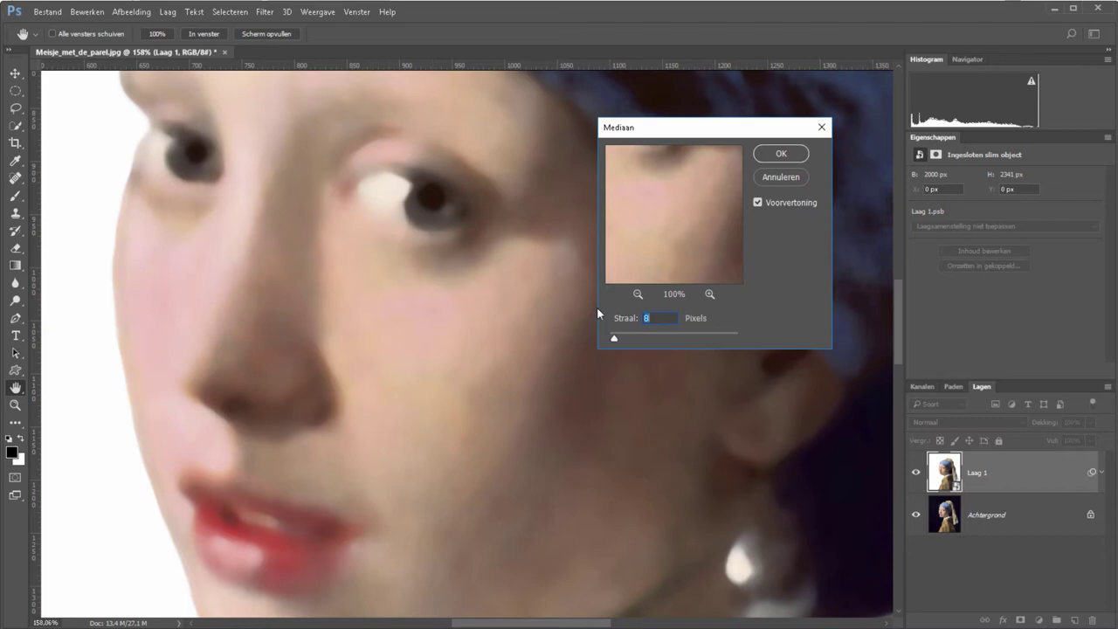
pyautogui.write('1')
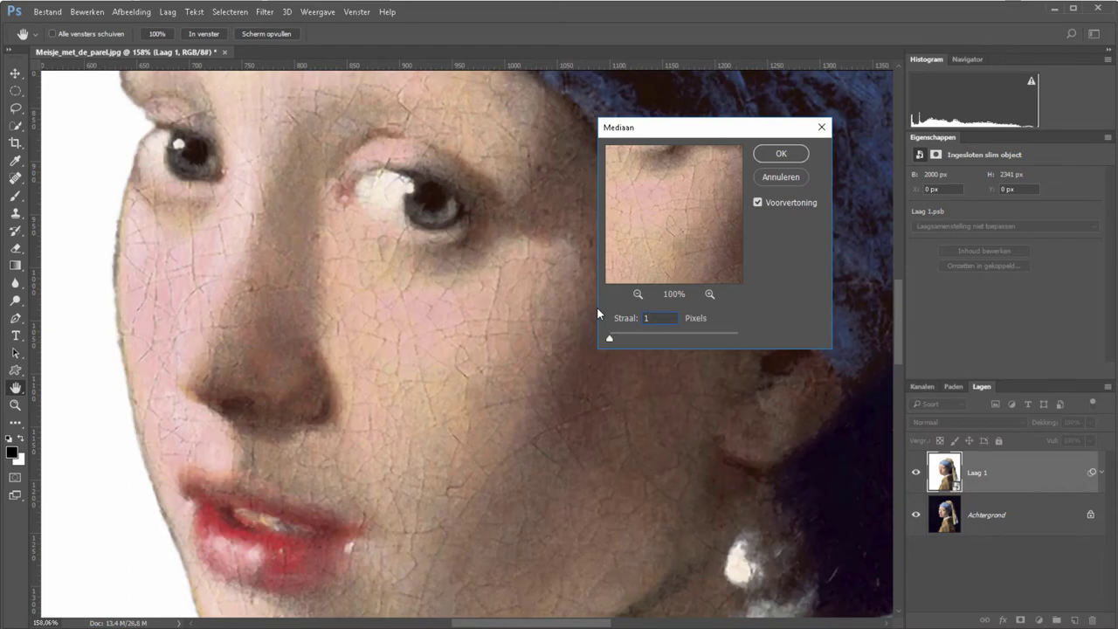
pyautogui.click(646, 337)
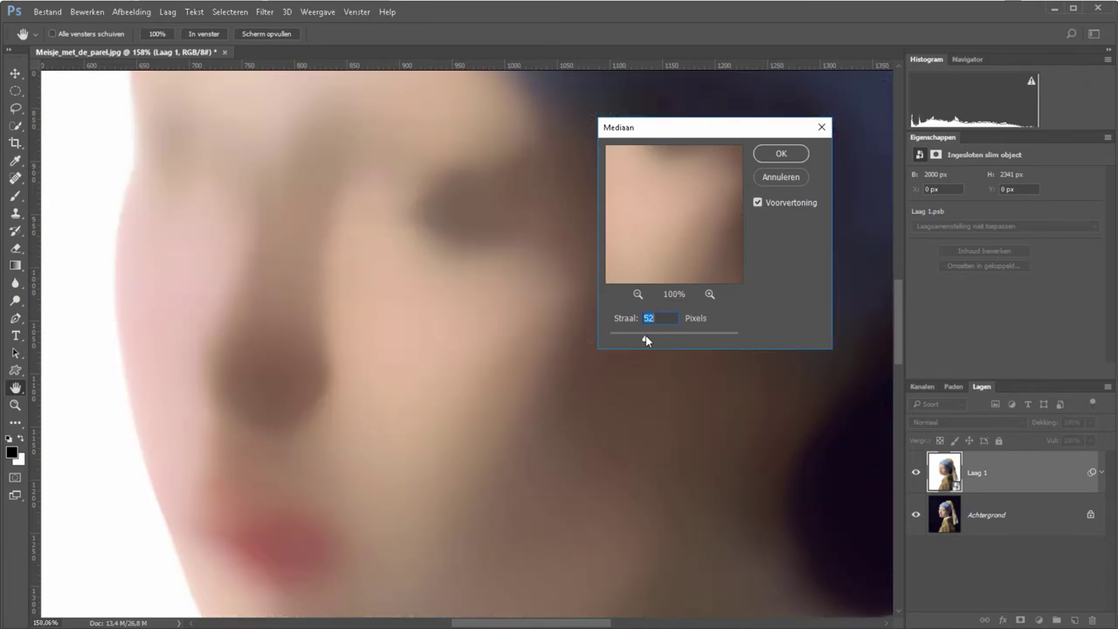
pyautogui.write('12')
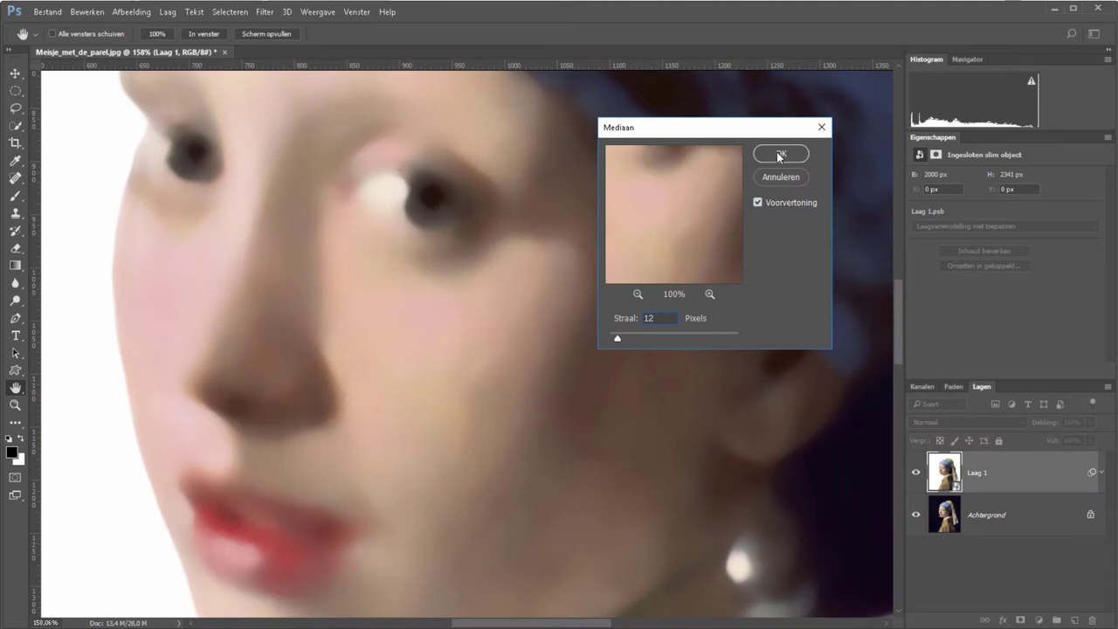
pyautogui.click(777, 152)
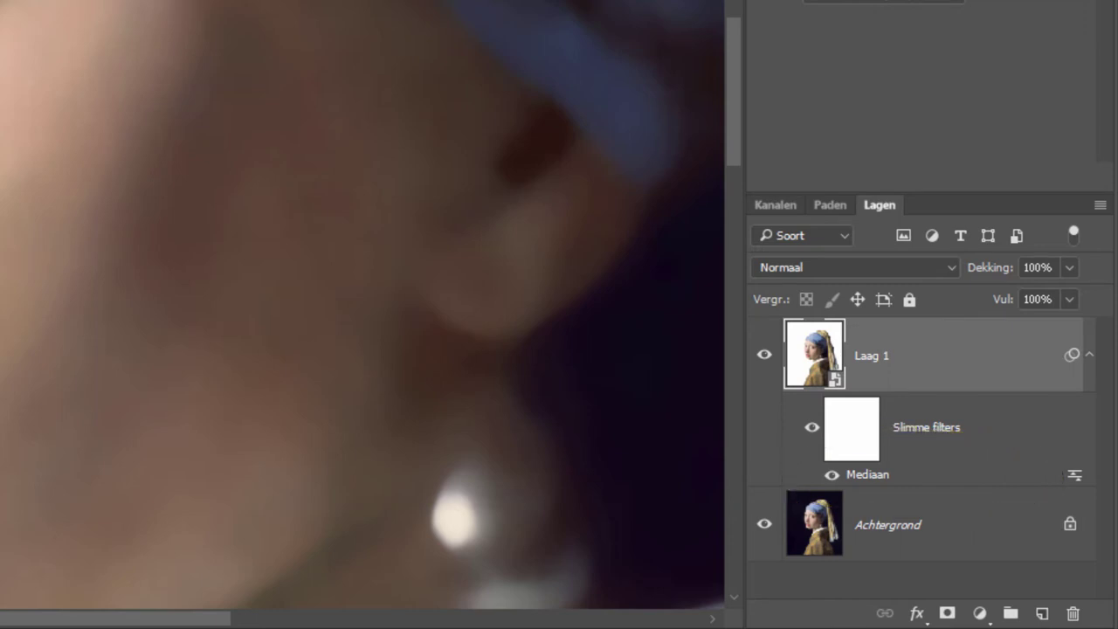
# Step: Adjust the Mediaan smart filter's radius to 8 pixels and fit the painting in the window
pyautogui.doubleClick(924, 482)
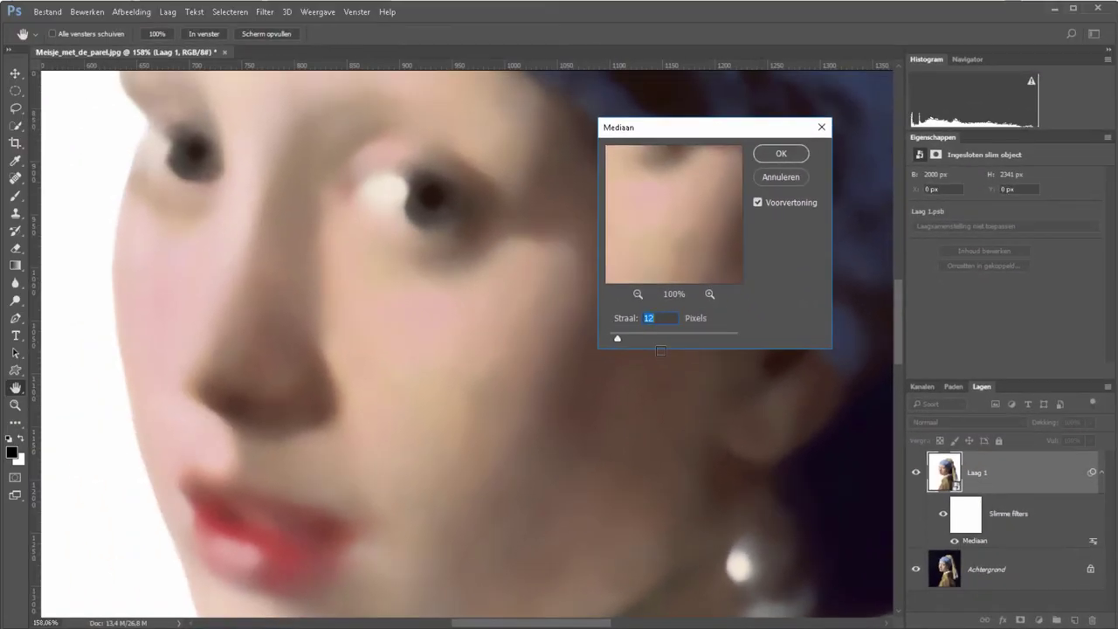
pyautogui.write('4')
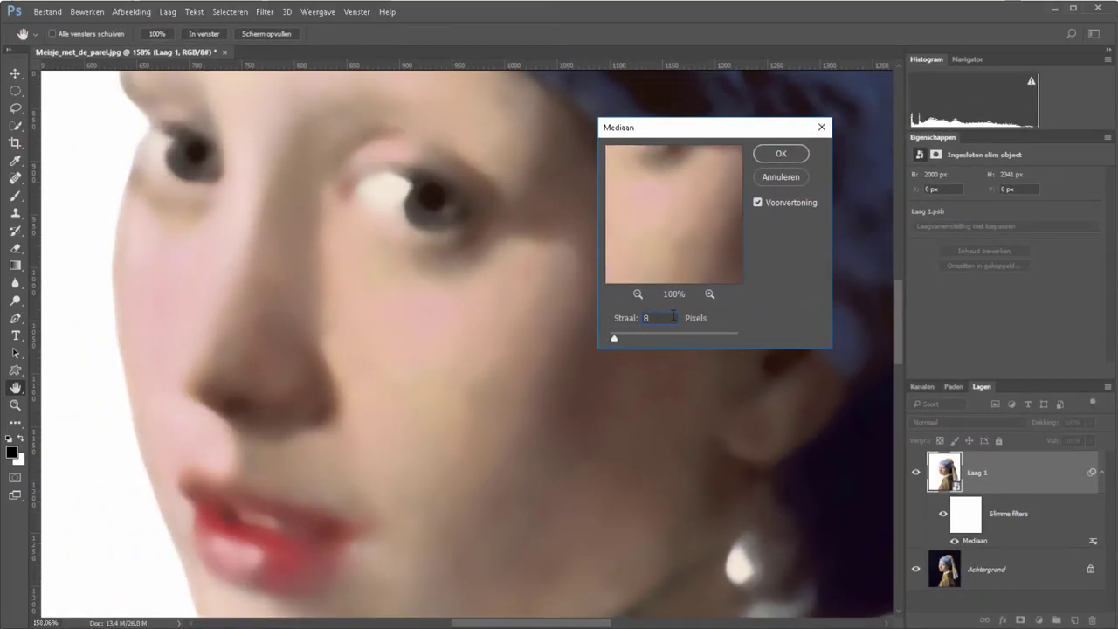
pyautogui.press('Return')
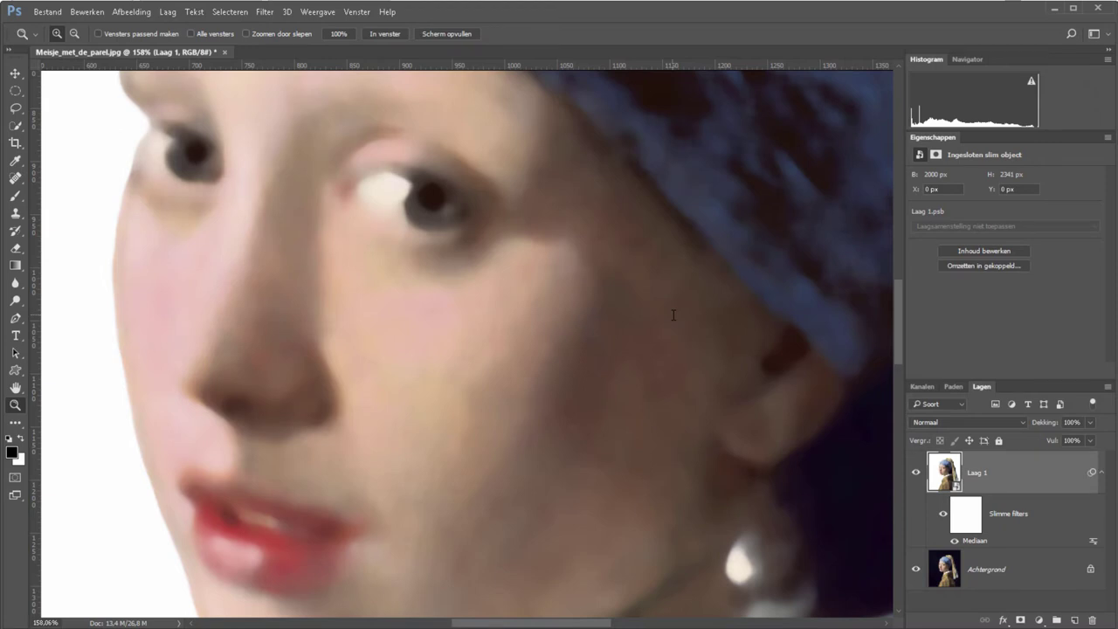
pyautogui.click(382, 33)
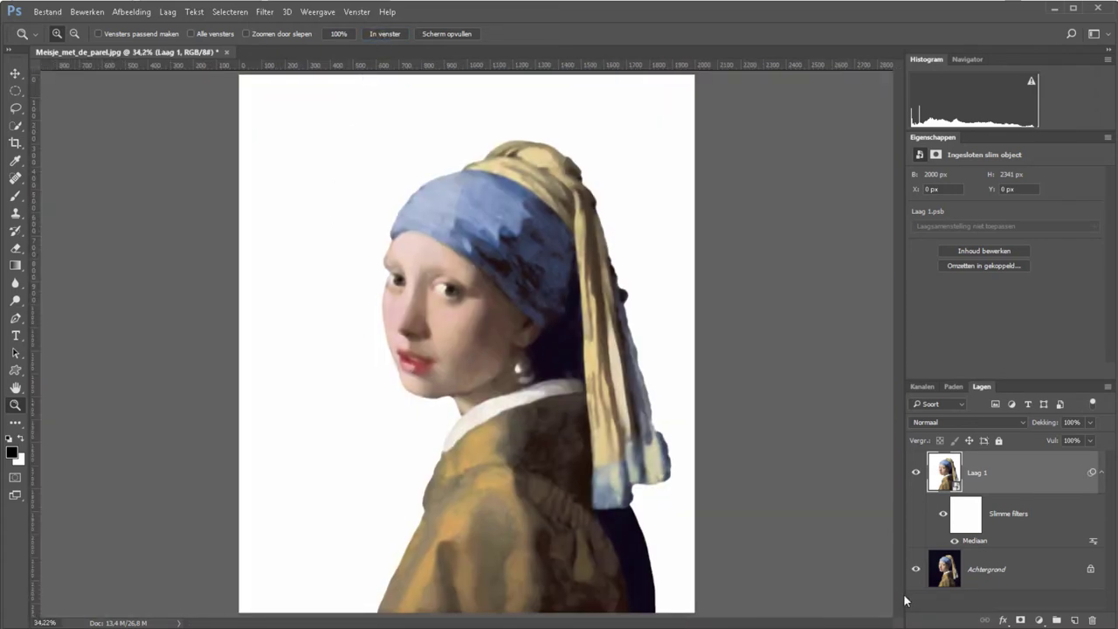
# Step: Add a Kleurtoon/verzadiging adjustment layer with Saturation at -100
pyautogui.click(1039, 621)
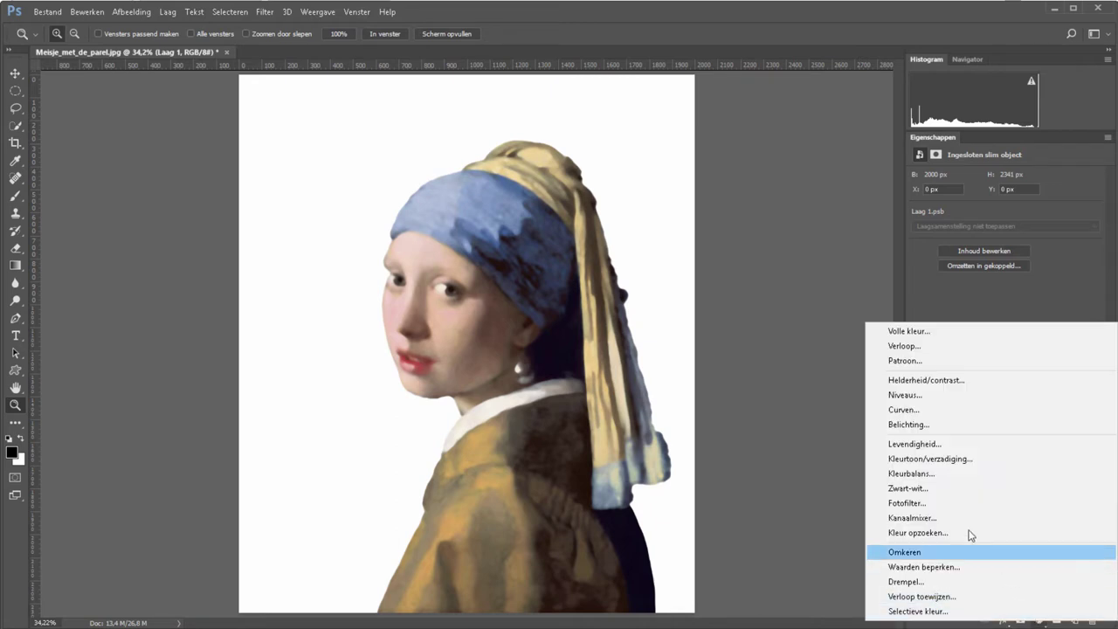
pyautogui.click(958, 461)
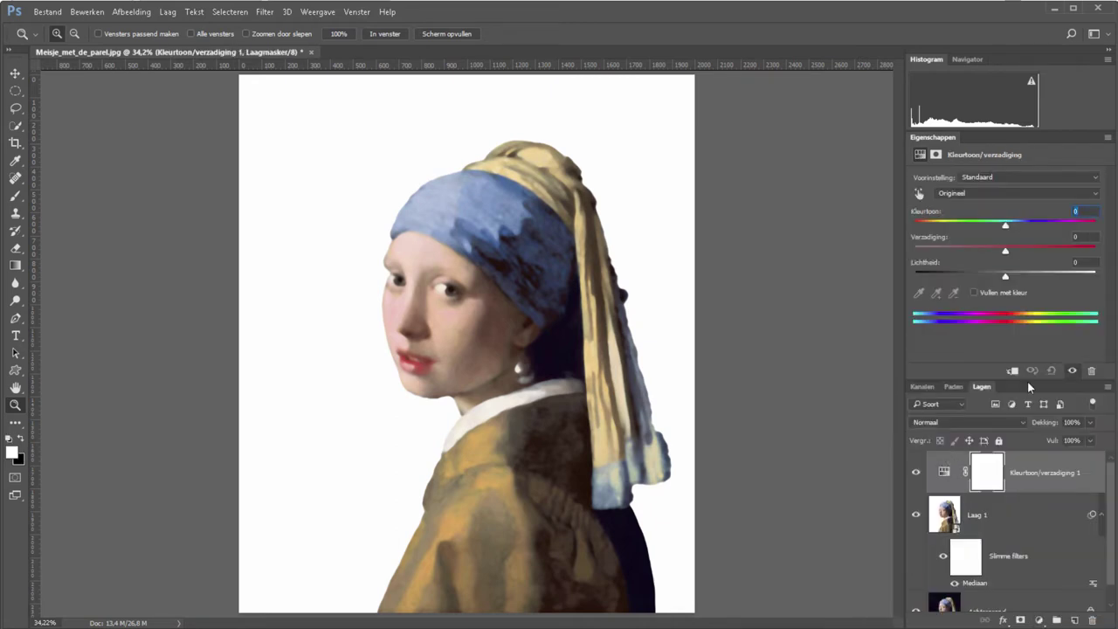
pyautogui.moveTo(1006, 250); pyautogui.dragTo(742, 264)
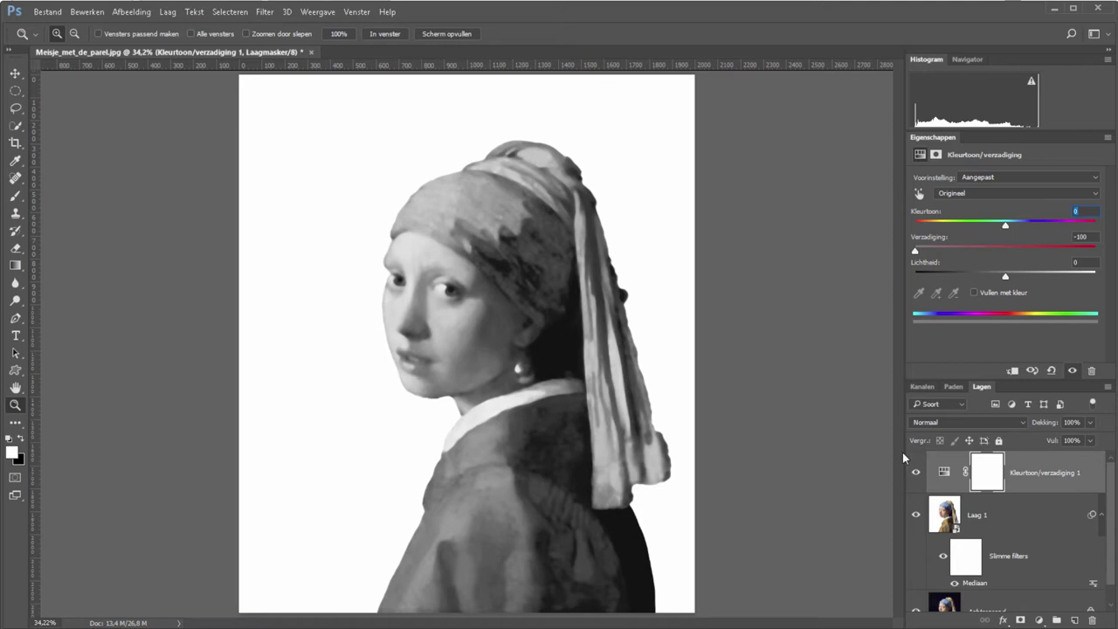
pyautogui.click(1039, 619)
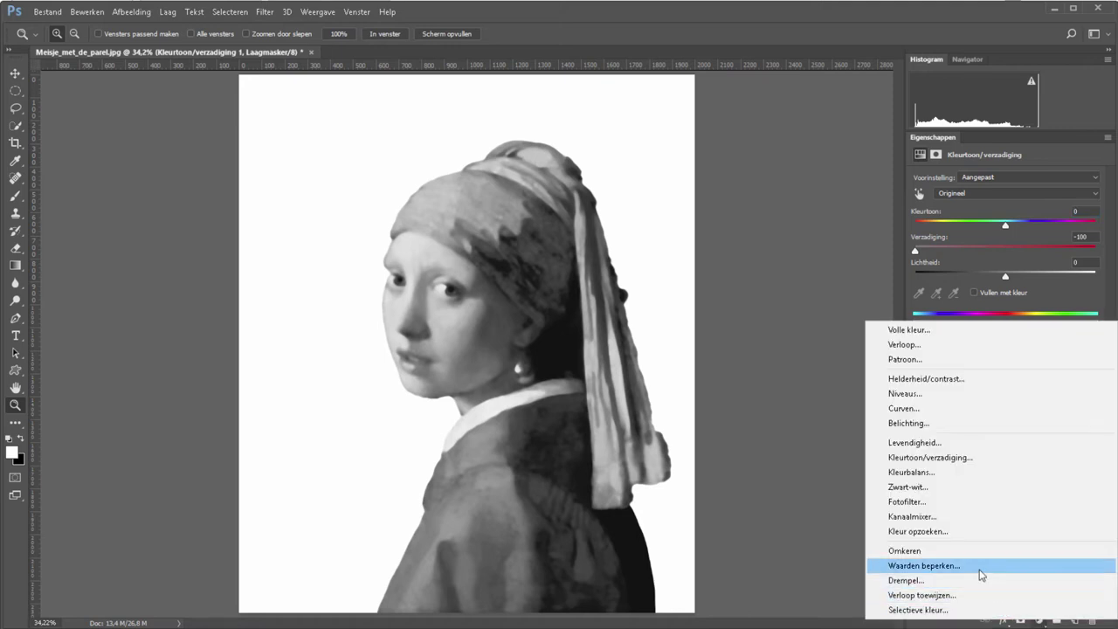
# Step: Add a Waarden beperken (Posterize) adjustment layer and settle its levels at 7
pyautogui.click(982, 567)
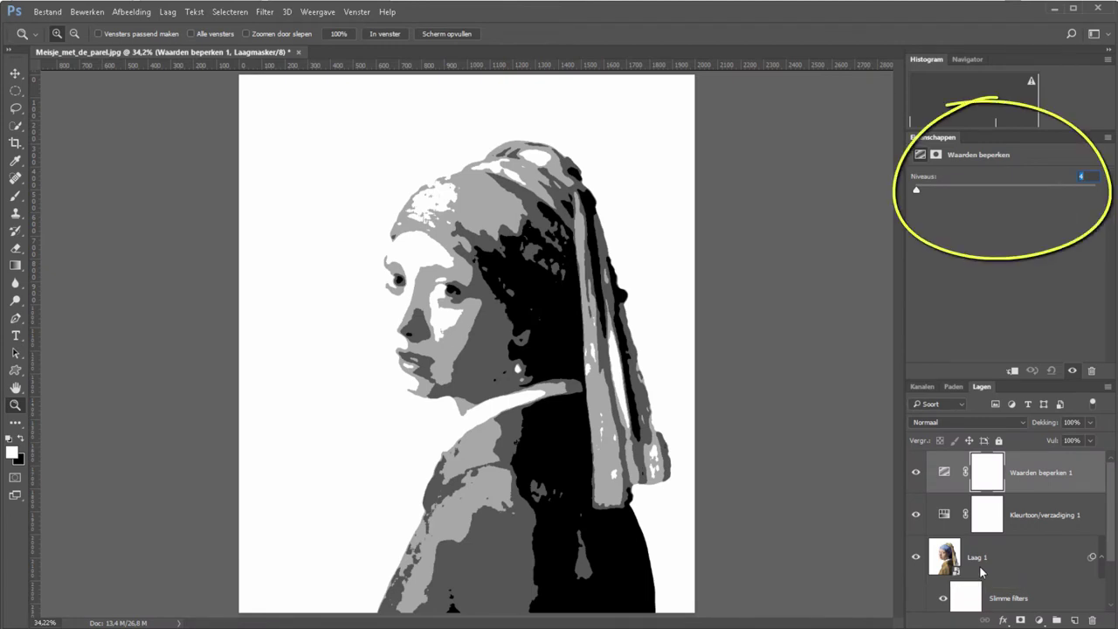
pyautogui.write('2')
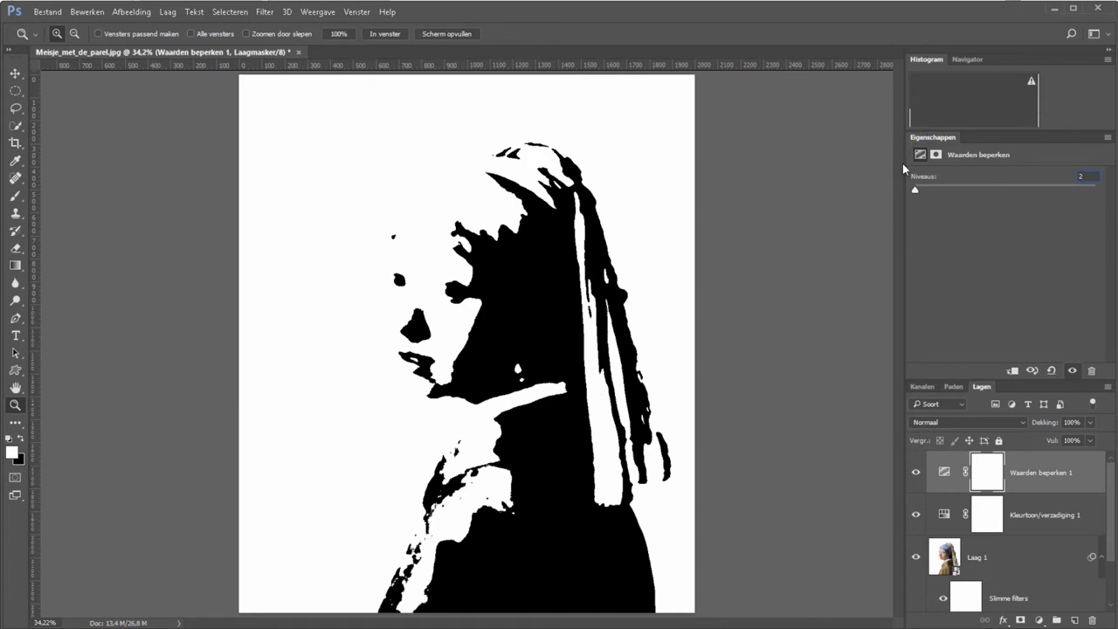
pyautogui.moveTo(914, 190); pyautogui.dragTo(1112, 208)
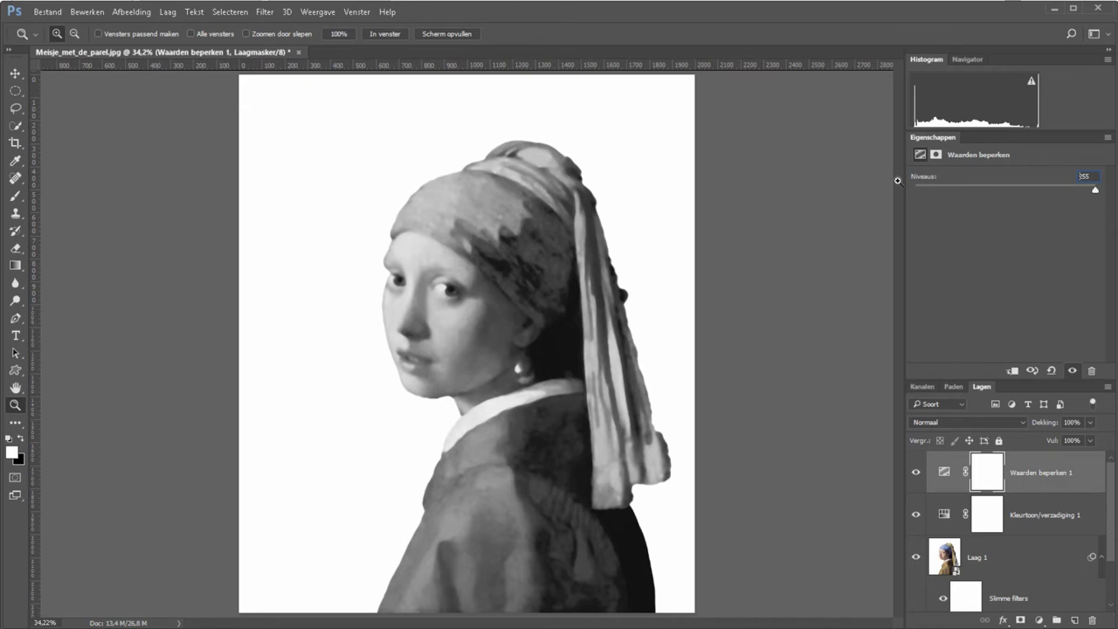
pyautogui.click(932, 190)
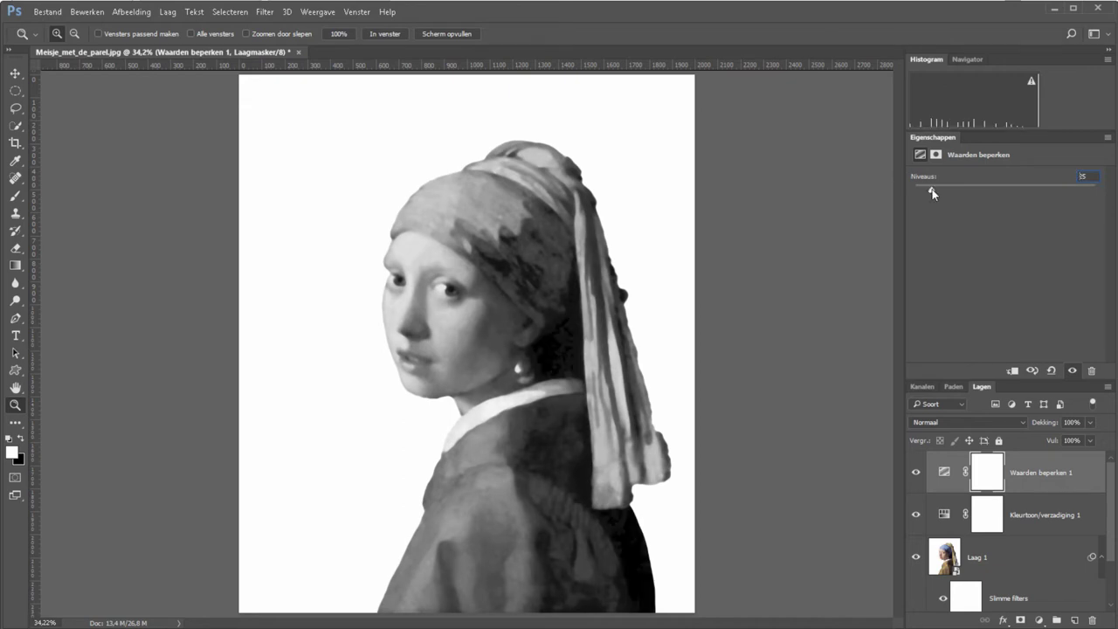
pyautogui.moveTo(933, 191); pyautogui.dragTo(925, 191)
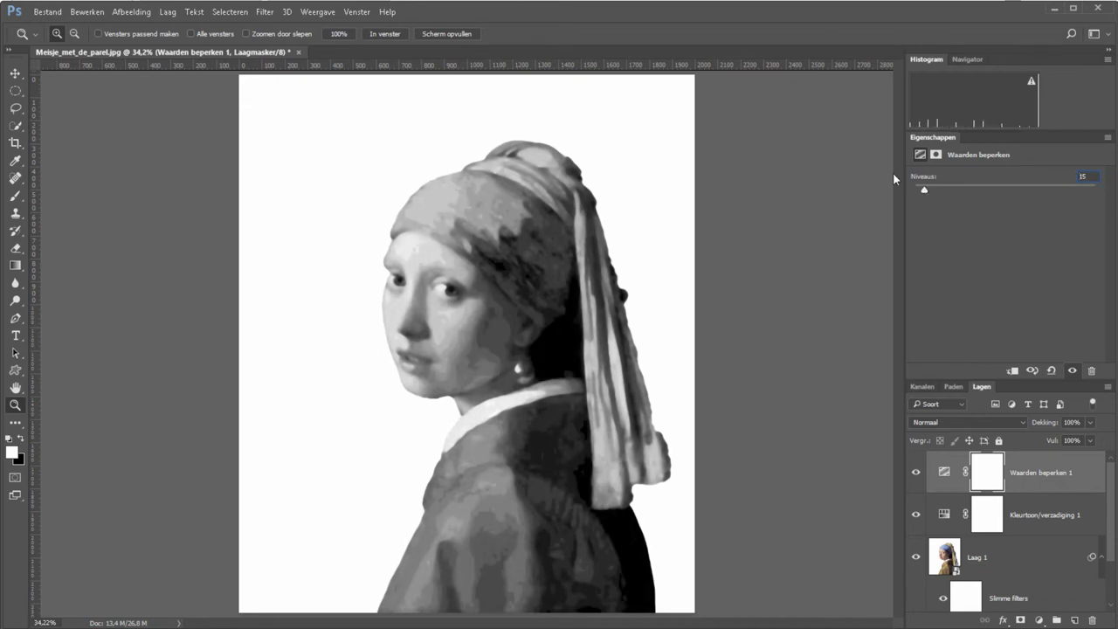
pyautogui.press('Down')
pyautogui.press('Down')
pyautogui.press('Down')
pyautogui.press('Down')
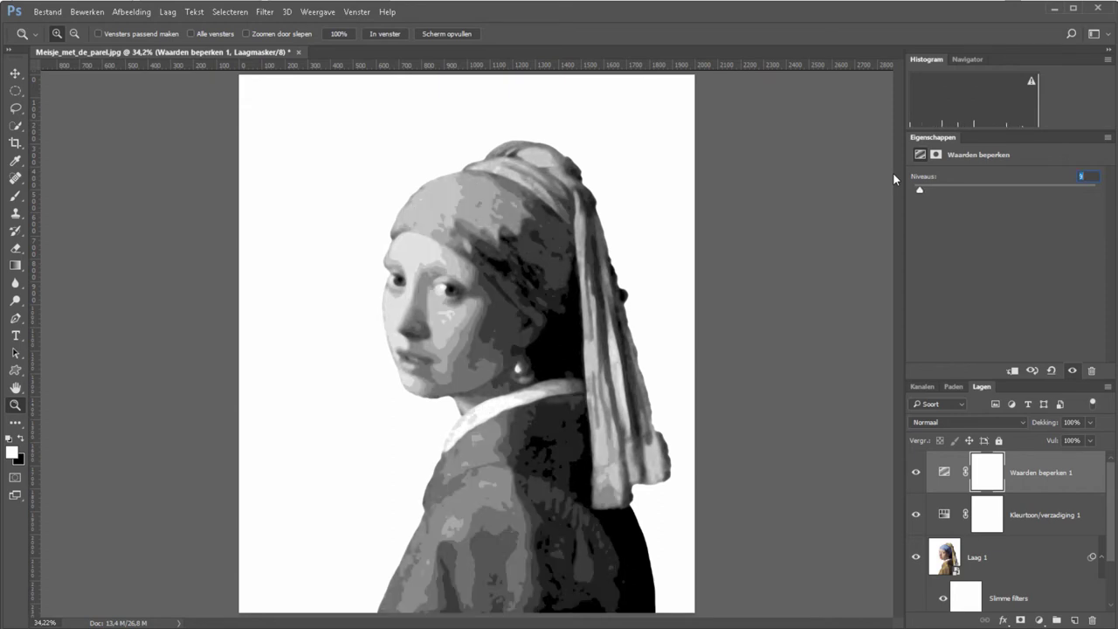
pyautogui.press('Down')
pyautogui.press('Down')
pyautogui.press('Down')
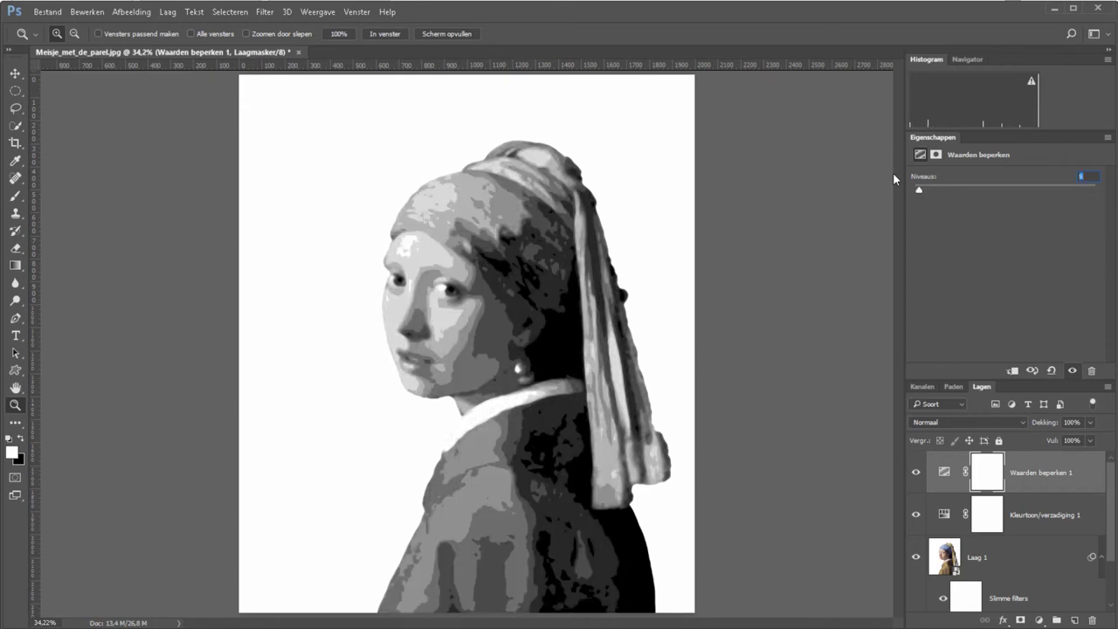
pyautogui.press('Down')
pyautogui.press('Down')
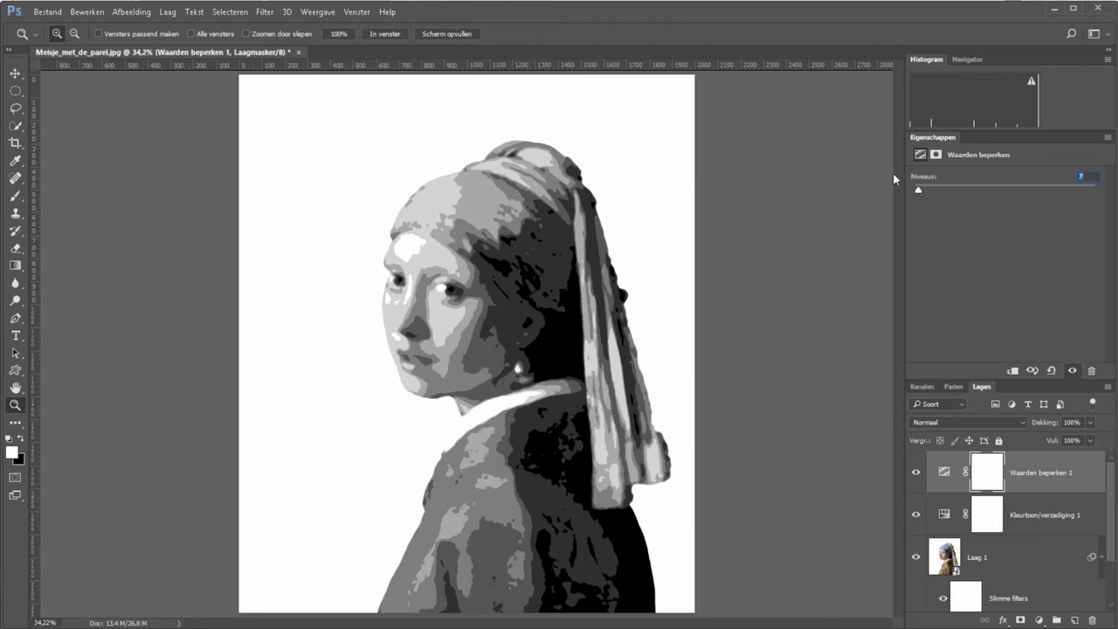
pyautogui.click(1034, 563)
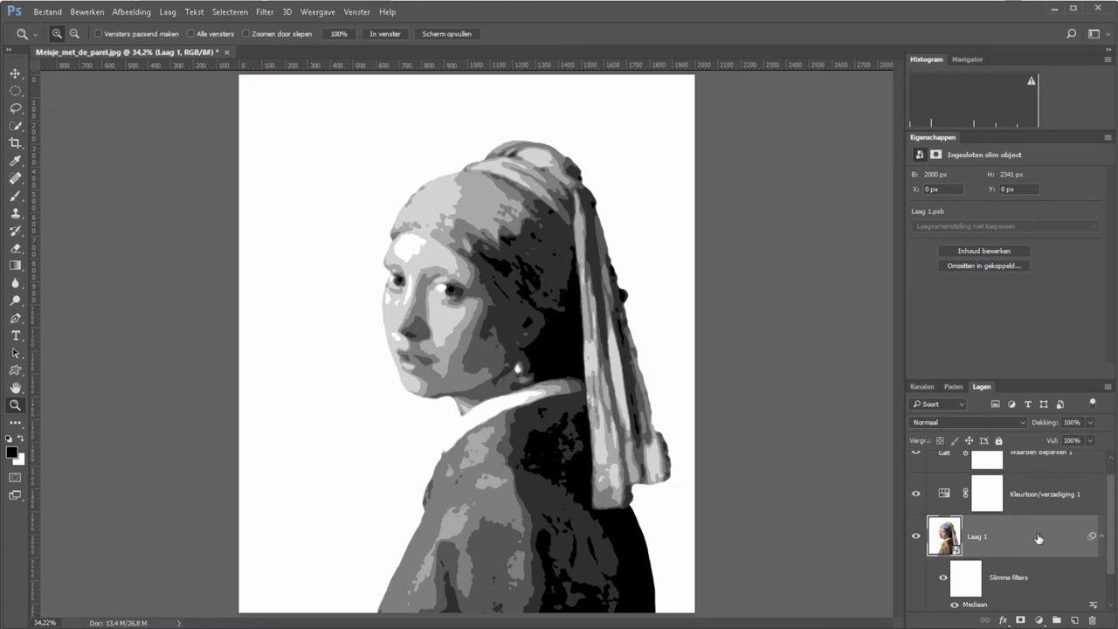
# Step: Give Laag 1 a black inside Lijn stroke, thickening it to 62 px
pyautogui.doubleClick(1035, 539)
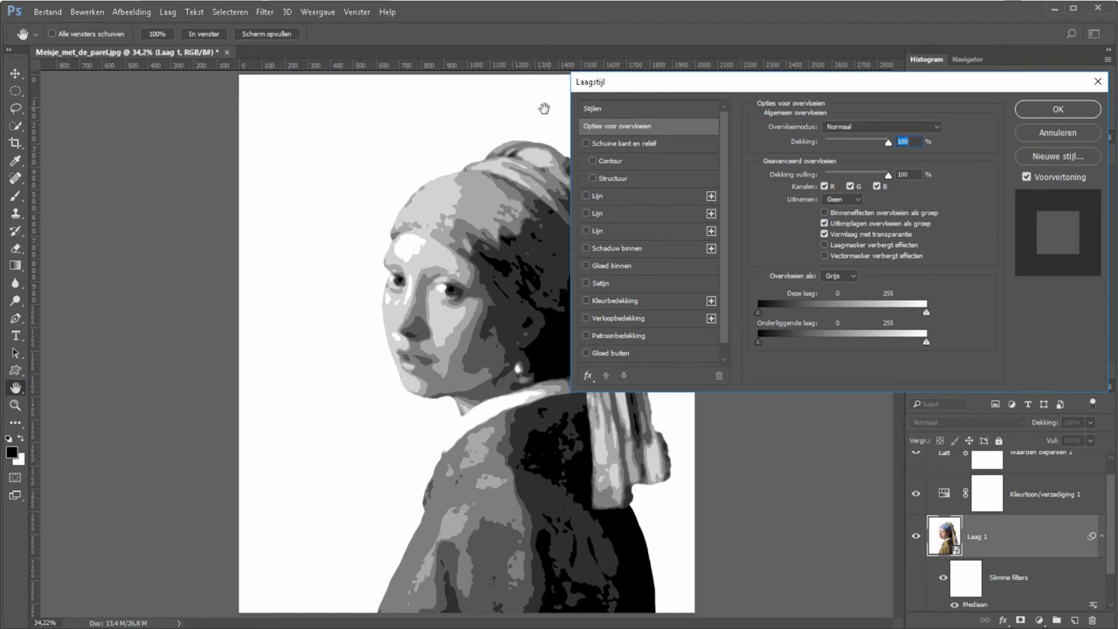
pyautogui.click(586, 195)
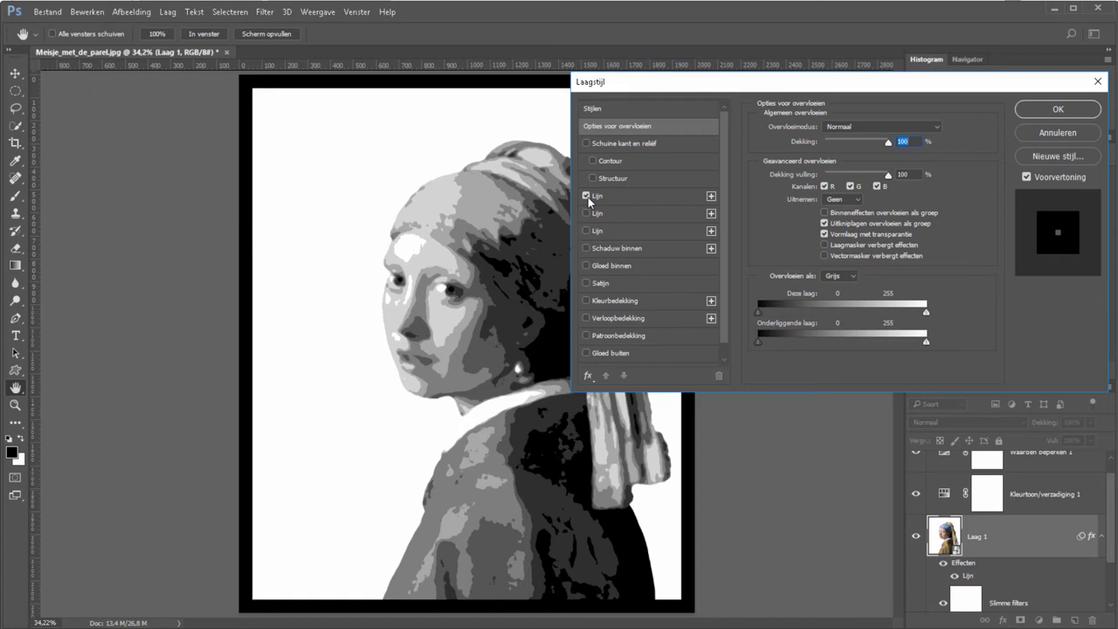
pyautogui.click(633, 198)
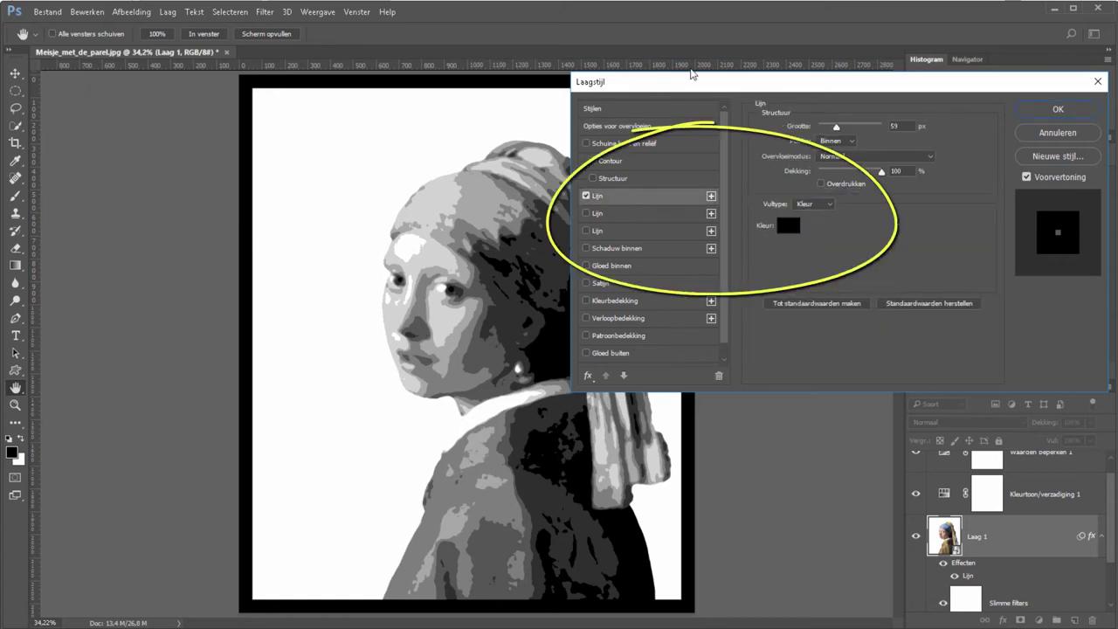
pyautogui.click(850, 143)
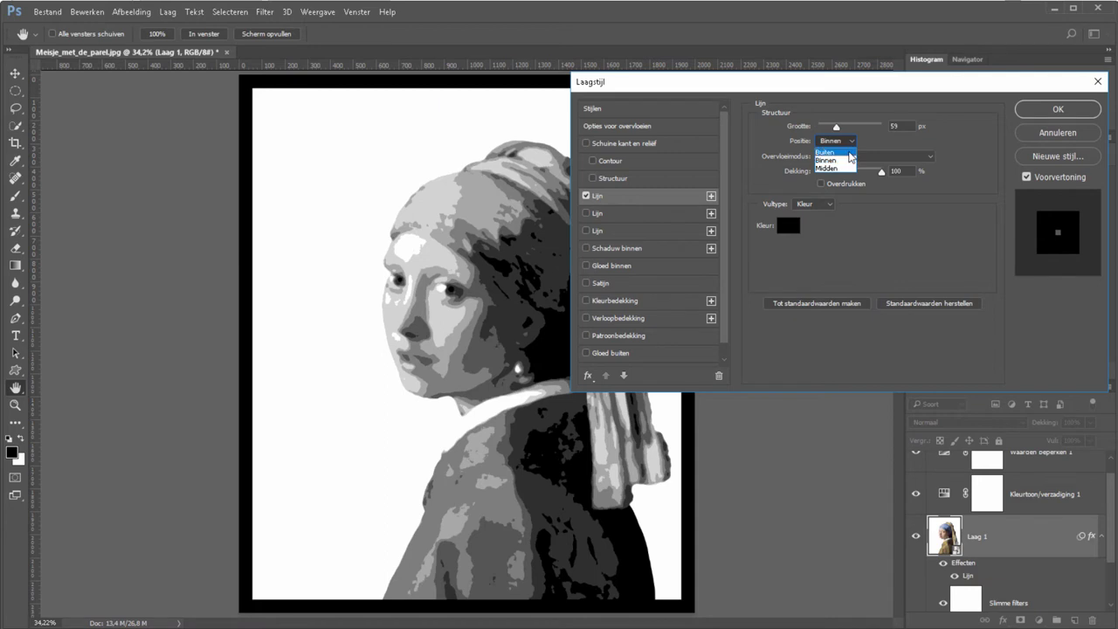
pyautogui.click(849, 153)
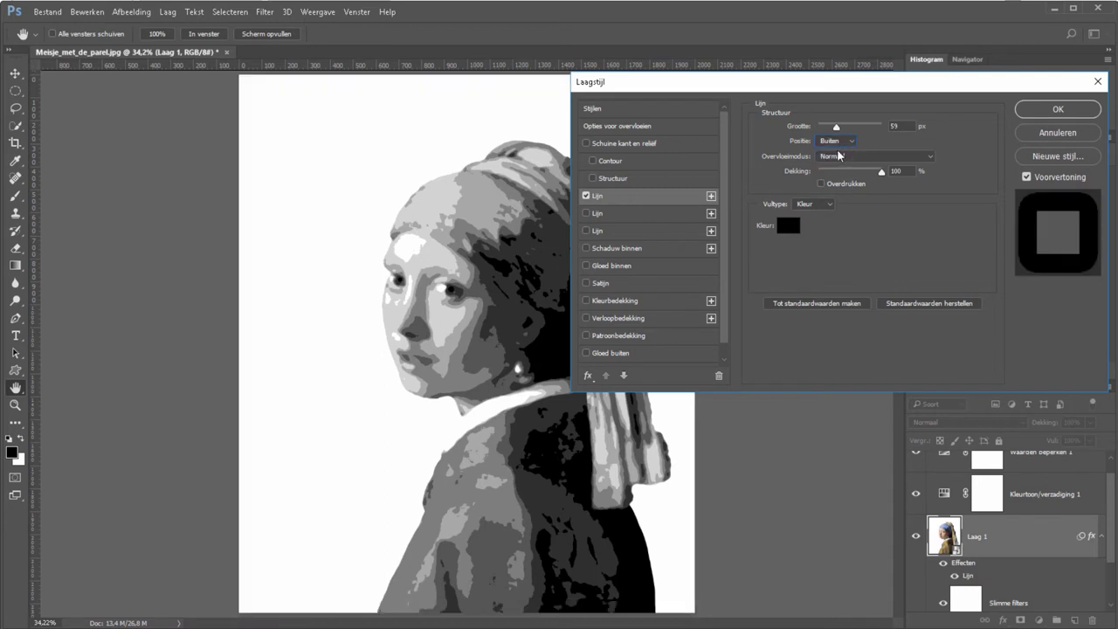
pyautogui.click(837, 142)
pyautogui.click(841, 161)
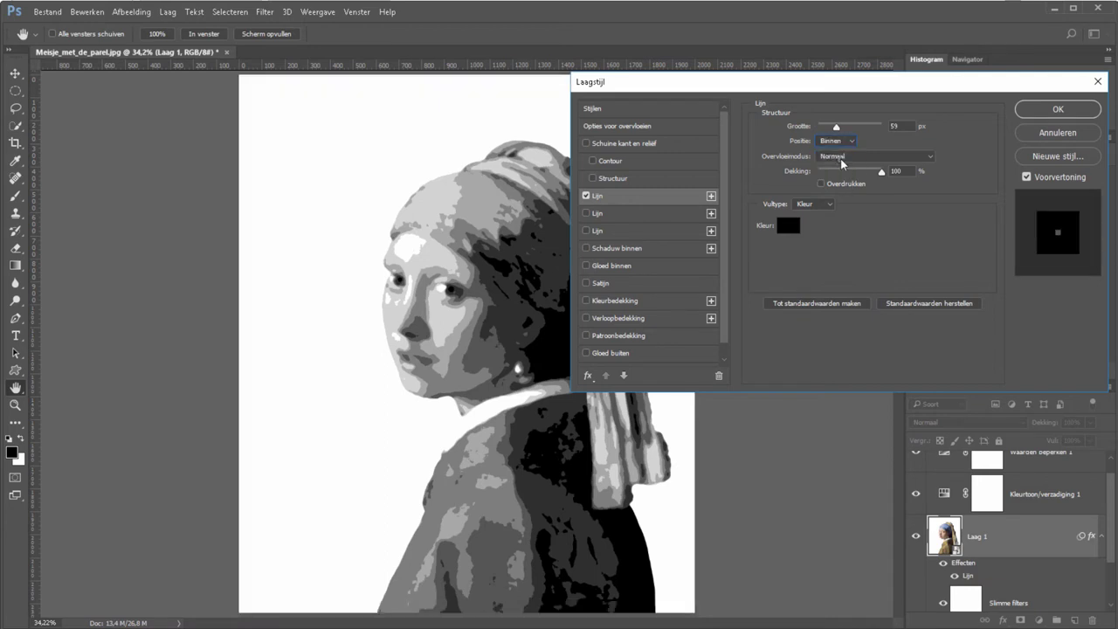
pyautogui.moveTo(836, 126); pyautogui.dragTo(838, 127)
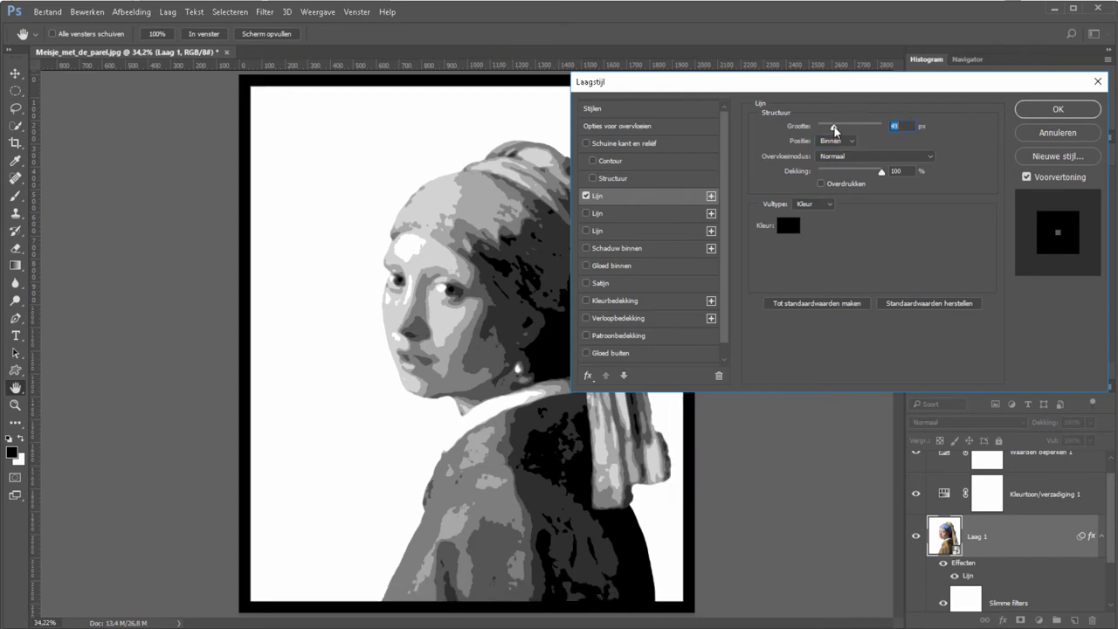
pyautogui.click(1036, 111)
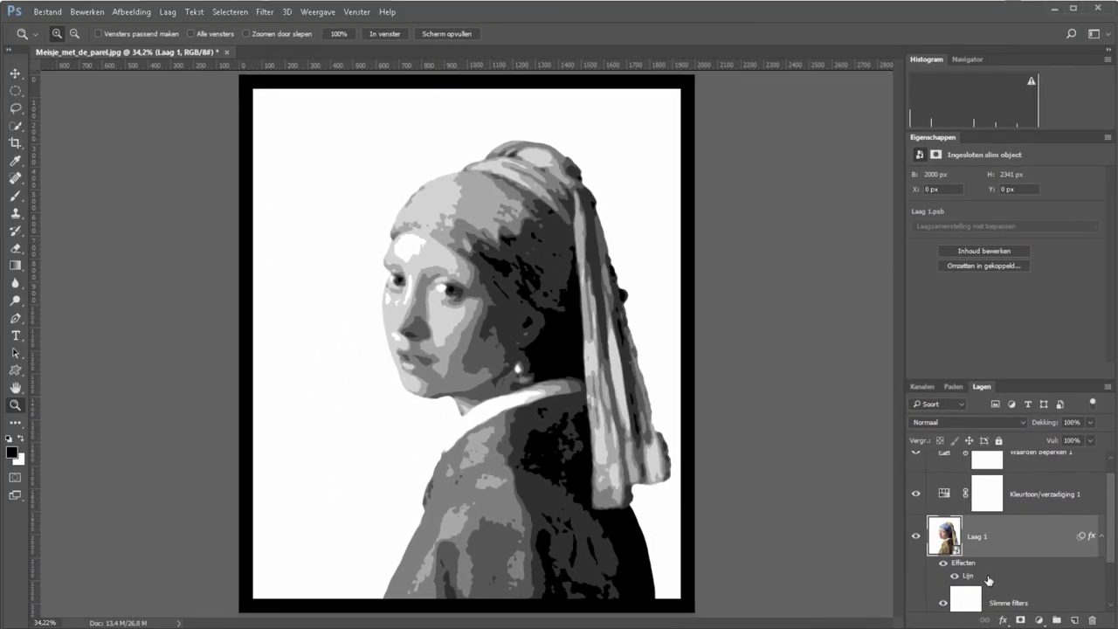
pyautogui.doubleClick(988, 578)
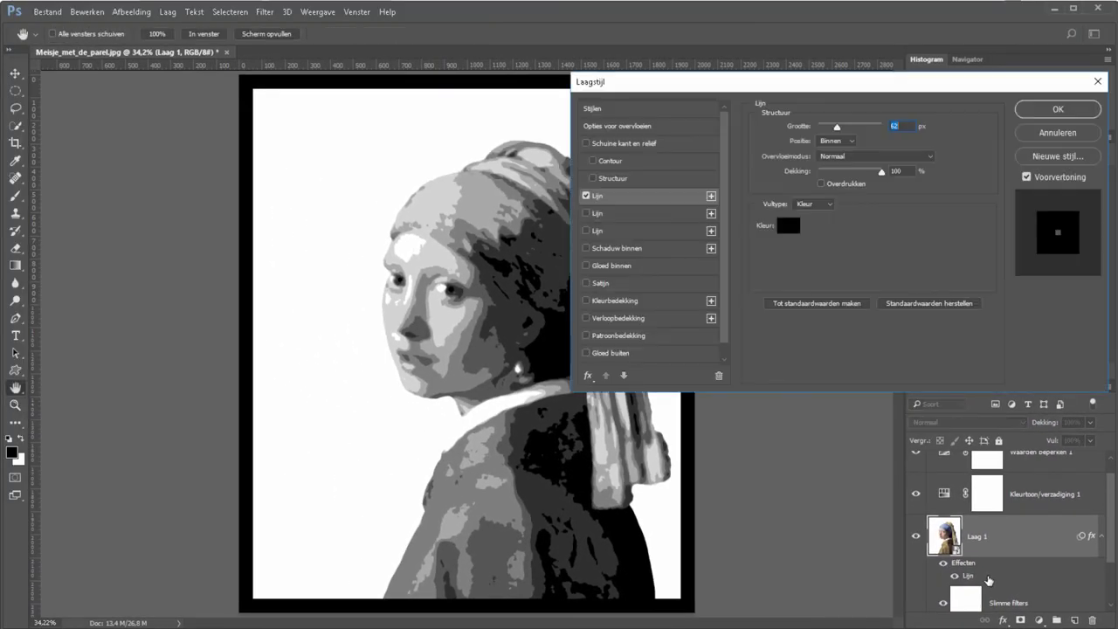
pyautogui.moveTo(837, 126); pyautogui.dragTo(845, 126)
# Step: Confirm the stroke, then add a Verloop toewijzen layer on top and open its gradient editor
pyautogui.click(1028, 111)
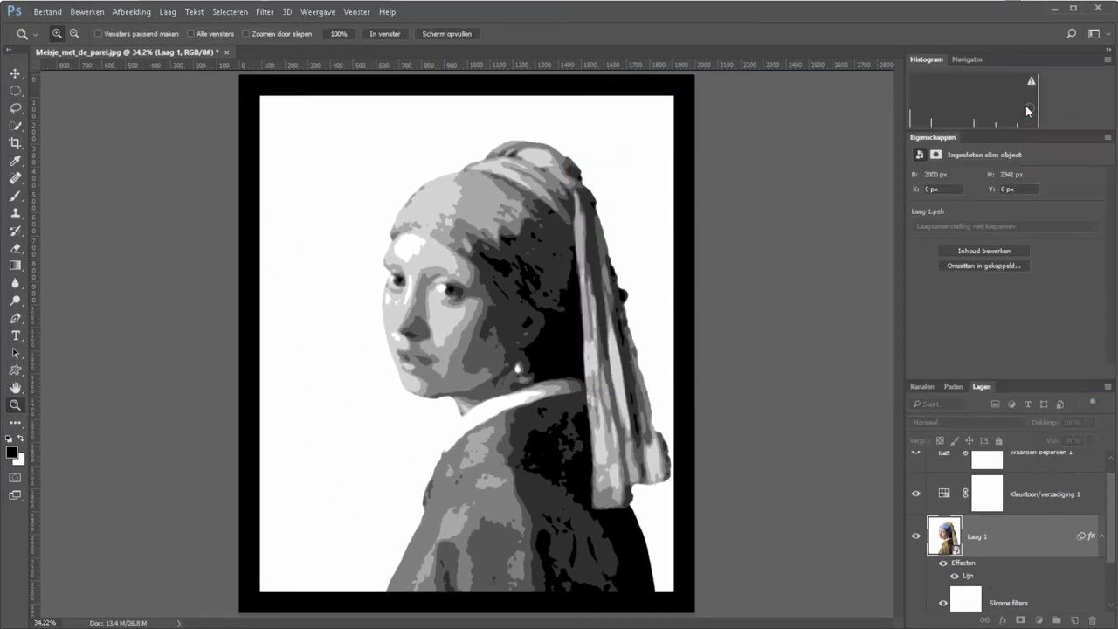
pyautogui.moveTo(1111, 483); pyautogui.dragTo(1108, 463)
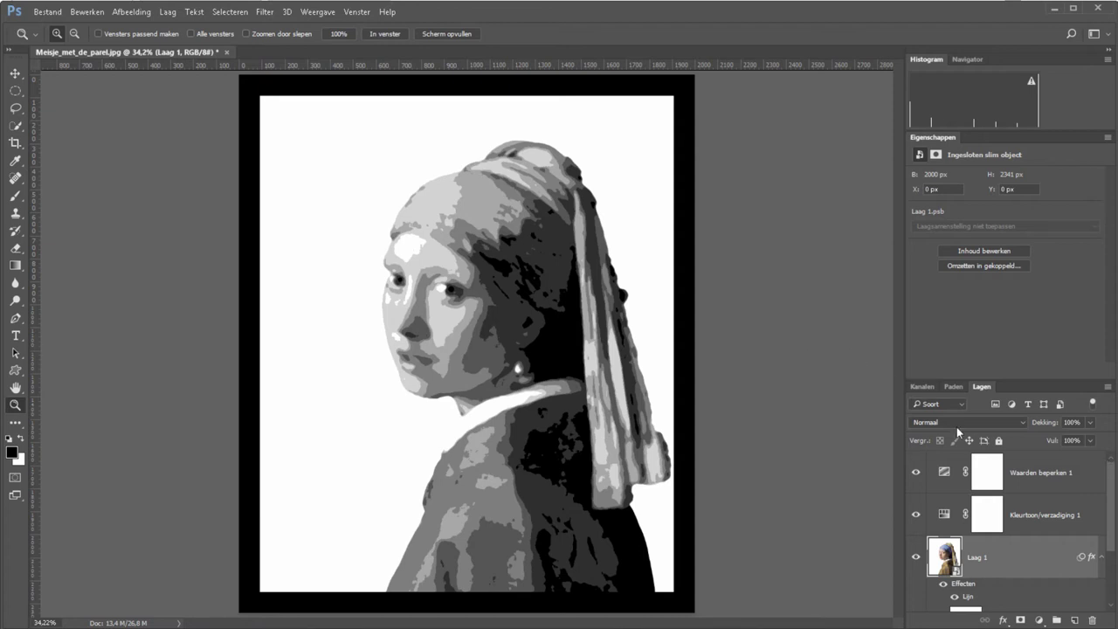
pyautogui.click(1040, 621)
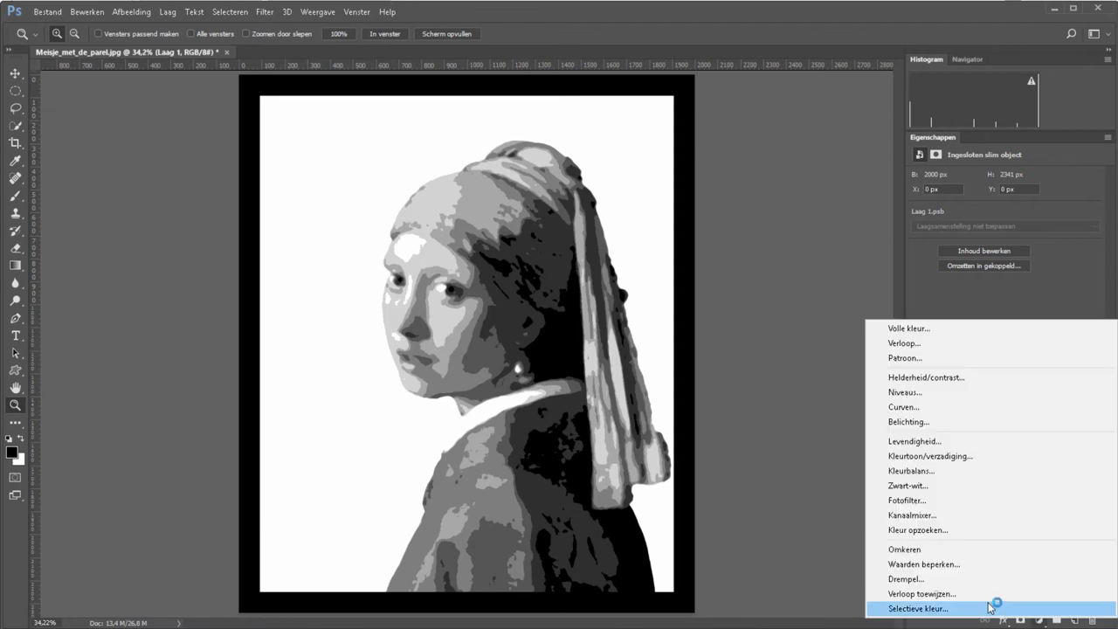
pyautogui.click(965, 596)
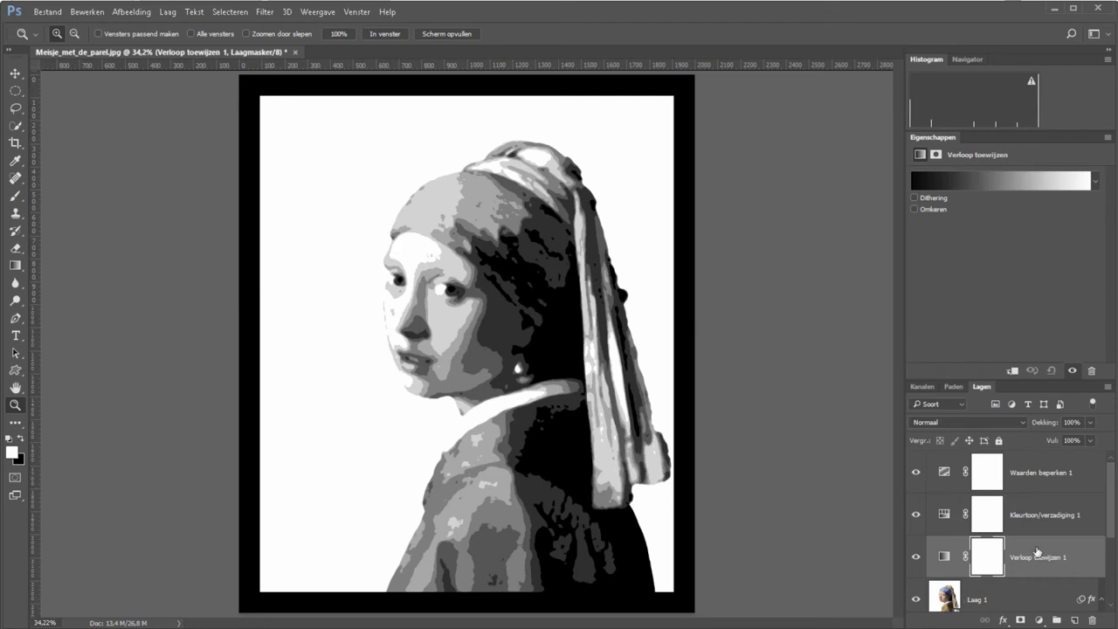
pyautogui.moveTo(1038, 556); pyautogui.dragTo(1046, 456)
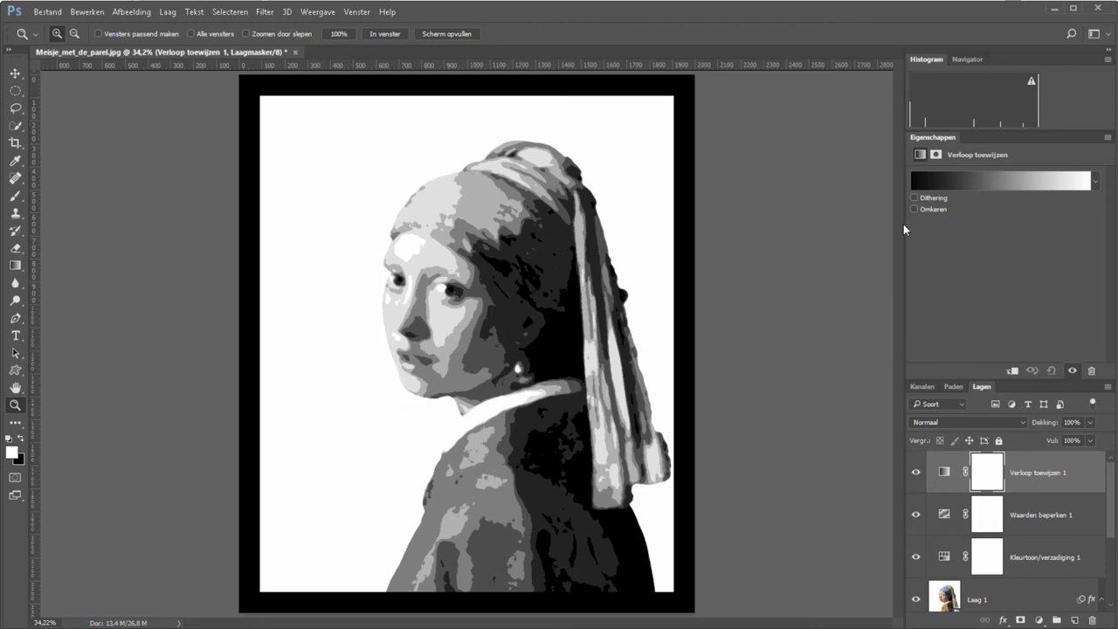
pyautogui.click(1065, 183)
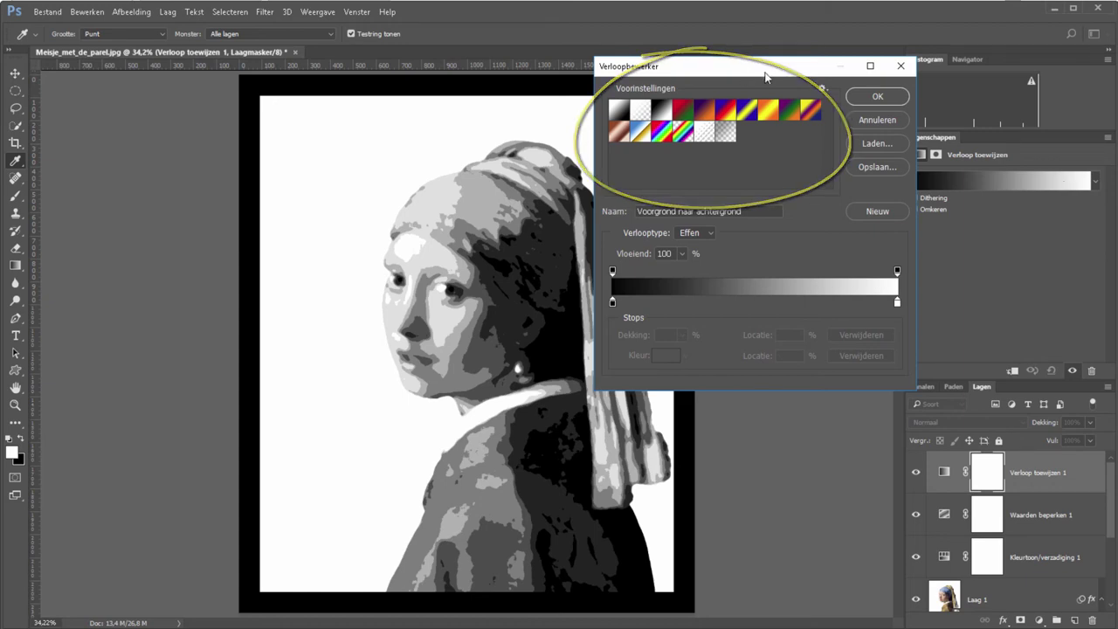
# Step: Apply the red-green 'Rood, groen' gradient preset to the posterized portrait
pyautogui.moveTo(716, 65); pyautogui.dragTo(876, 71)
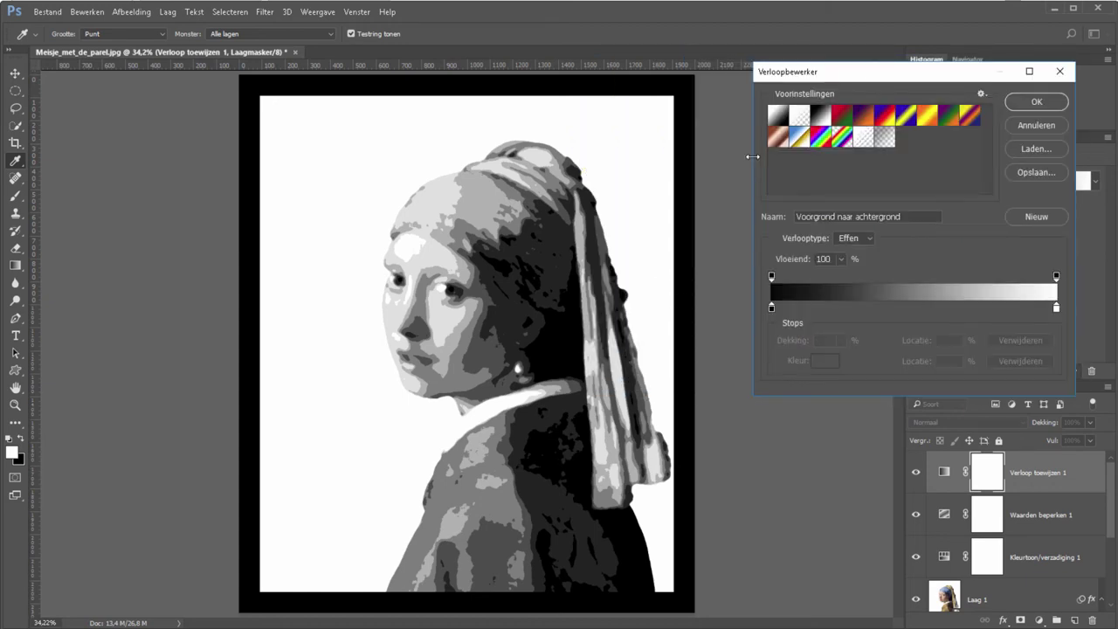
pyautogui.click(842, 115)
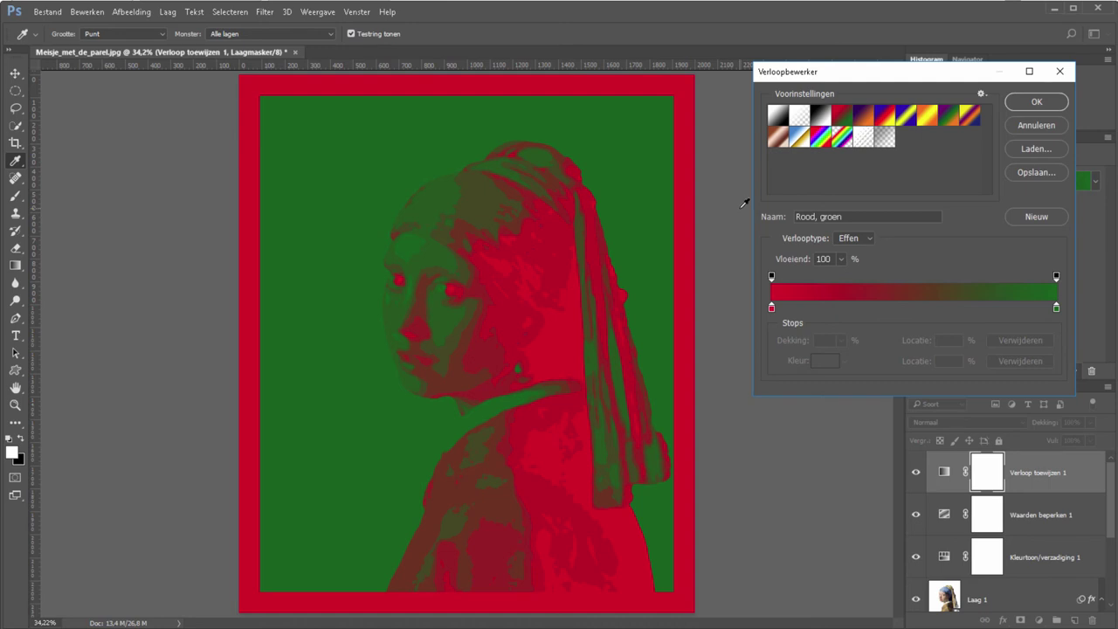
# Step: Accept the red-green gradient and reverse it to swap red and green
pyautogui.click(1036, 102)
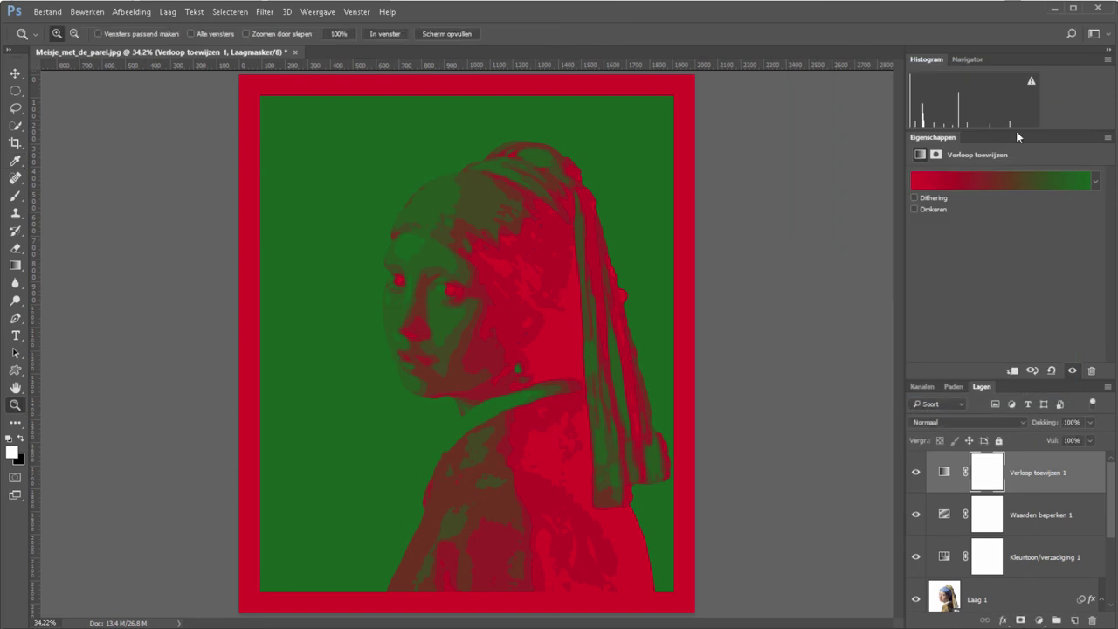
pyautogui.click(915, 208)
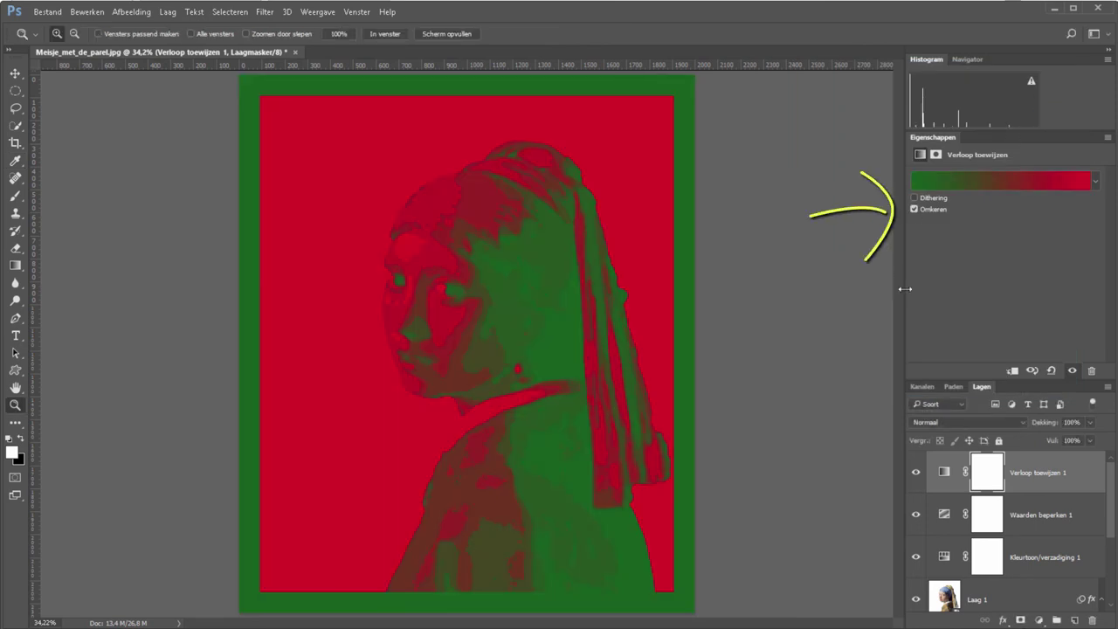
pyautogui.click(1004, 180)
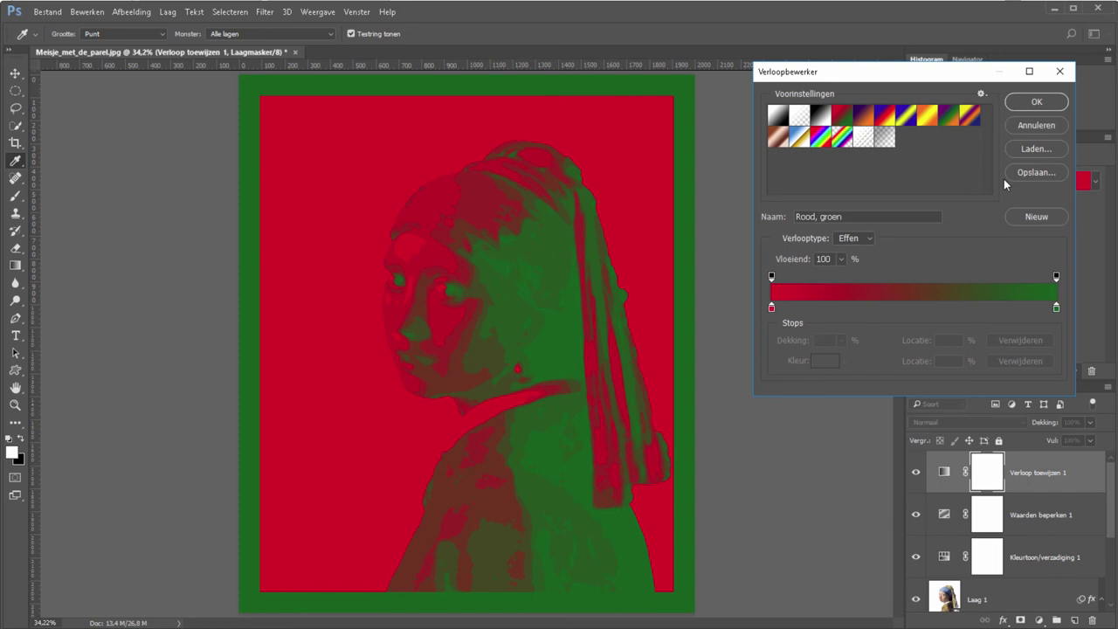
# Step: Lighten the left red colour stop to a pink
pyautogui.click(772, 308)
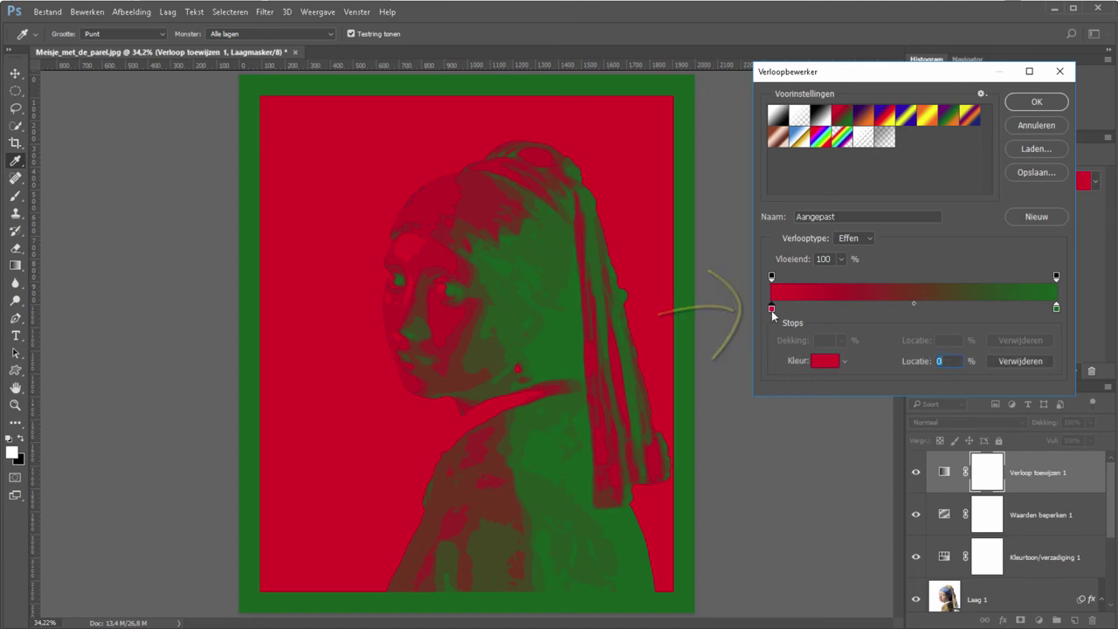
pyautogui.doubleClick(772, 308)
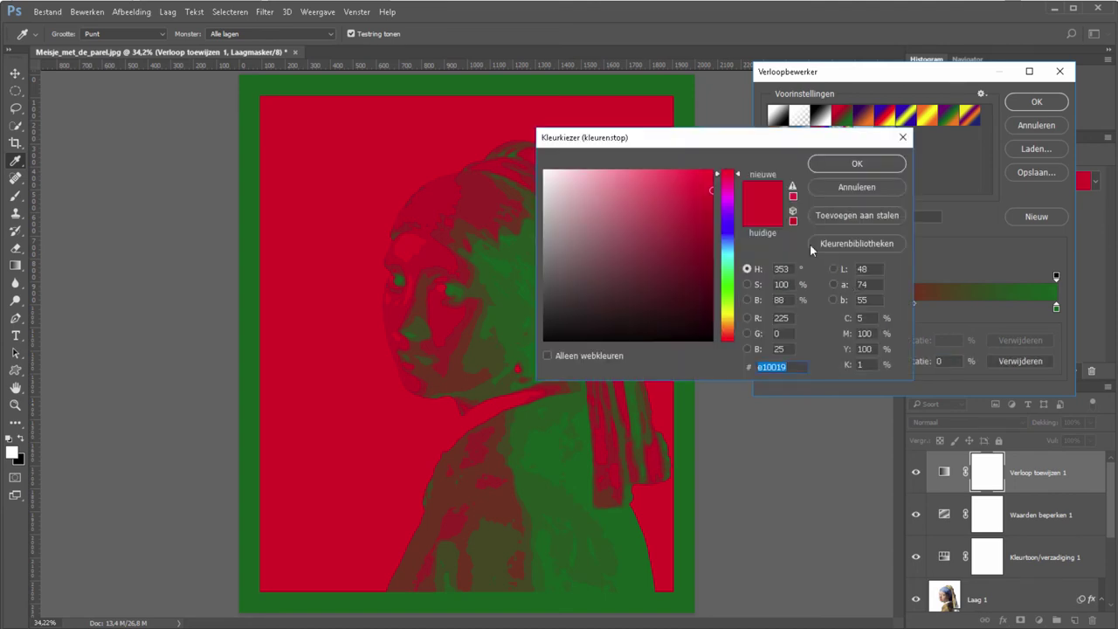
pyautogui.moveTo(669, 182); pyautogui.dragTo(665, 186)
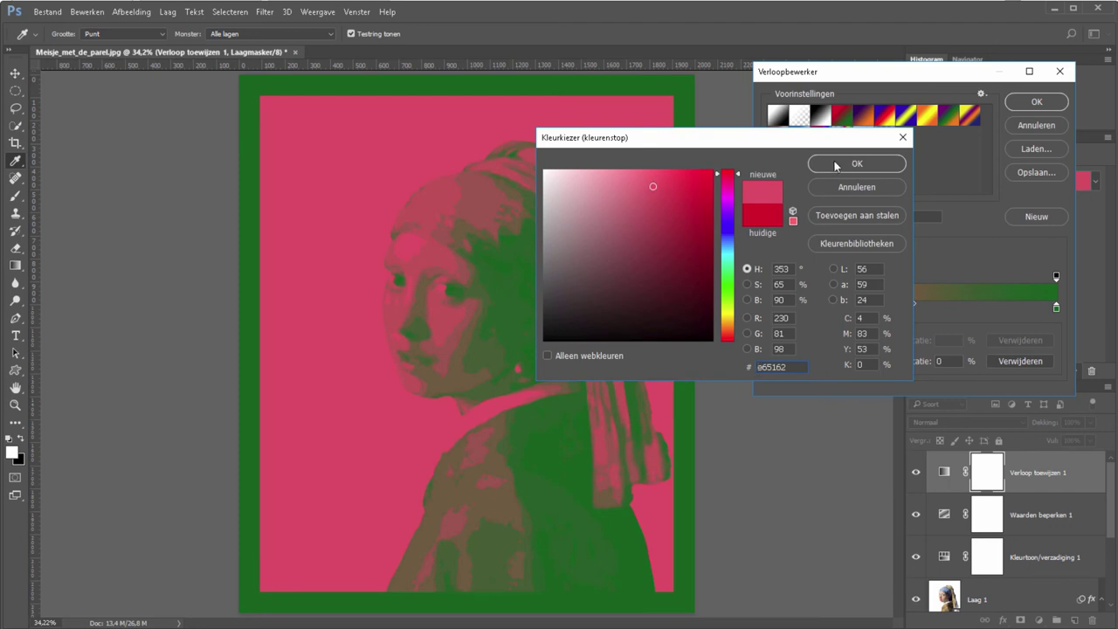
pyautogui.click(836, 165)
# Step: Change the right green colour stop to a darker, more saturated green
pyautogui.click(1057, 308)
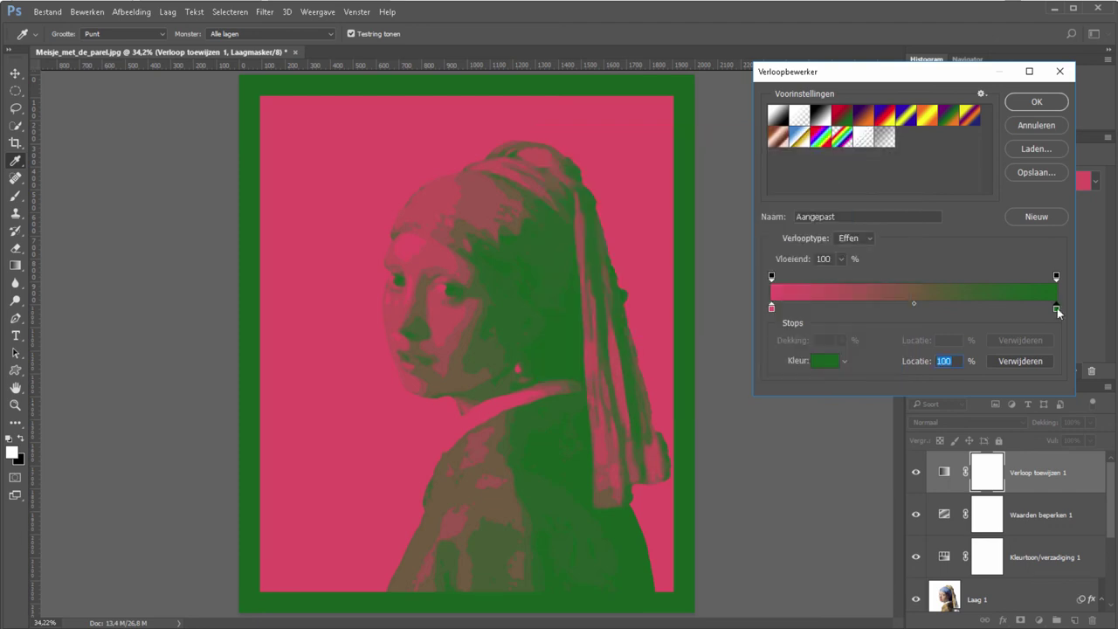
pyautogui.click(824, 361)
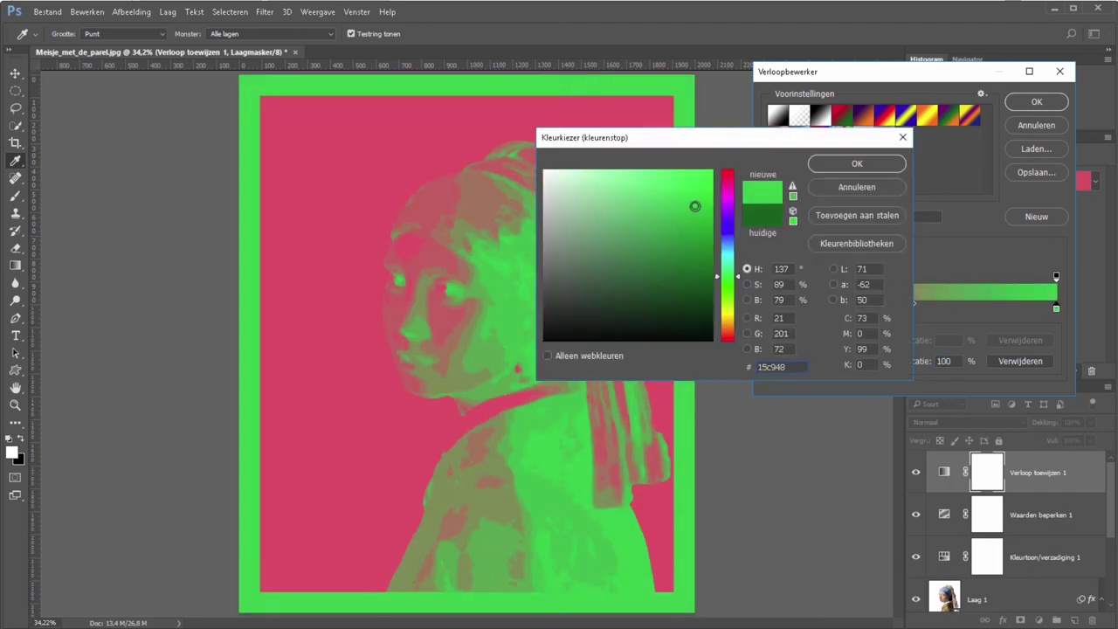
pyautogui.click(715, 260)
pyautogui.moveTo(714, 260); pyautogui.dragTo(707, 263)
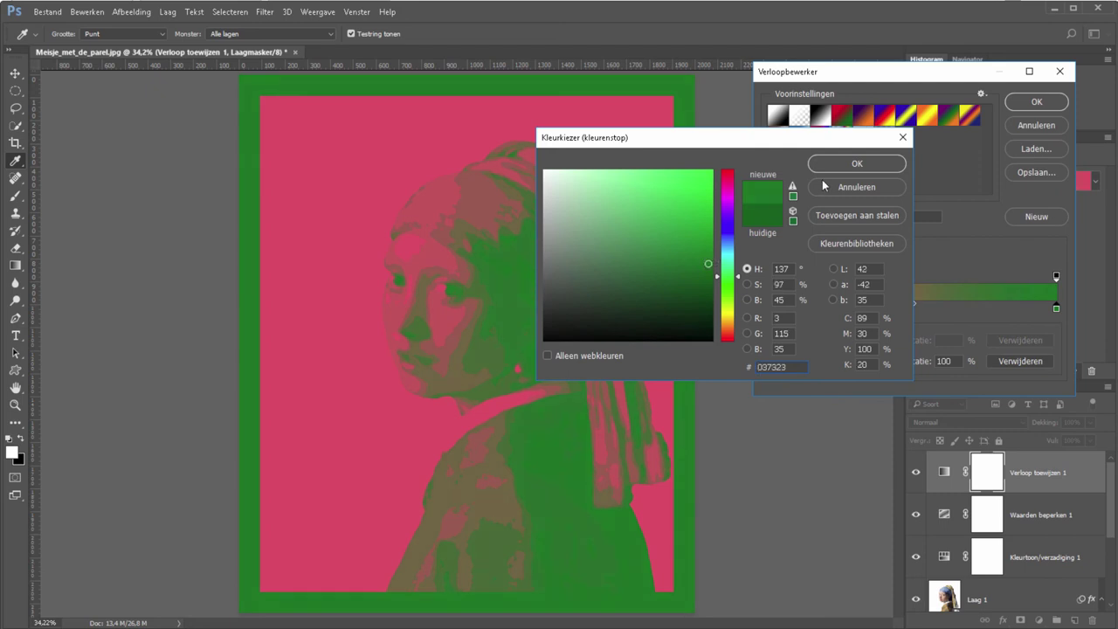
pyautogui.click(856, 165)
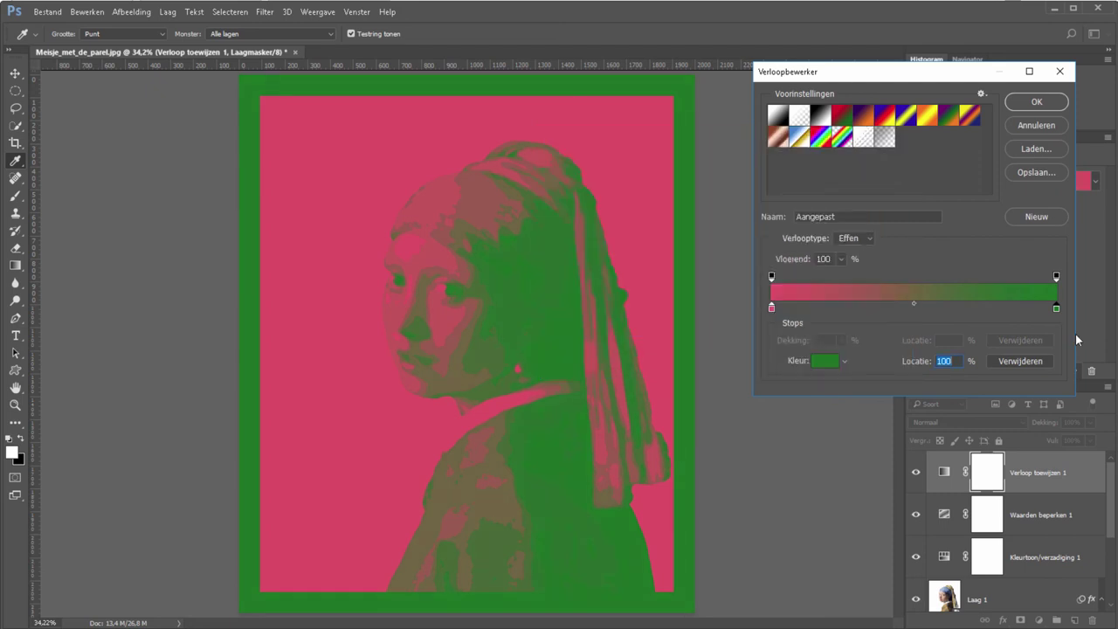
# Step: Try the pink stop at 25% and 21%, return it to 0%, and accept the gradient
pyautogui.moveTo(772, 308); pyautogui.dragTo(842, 308)
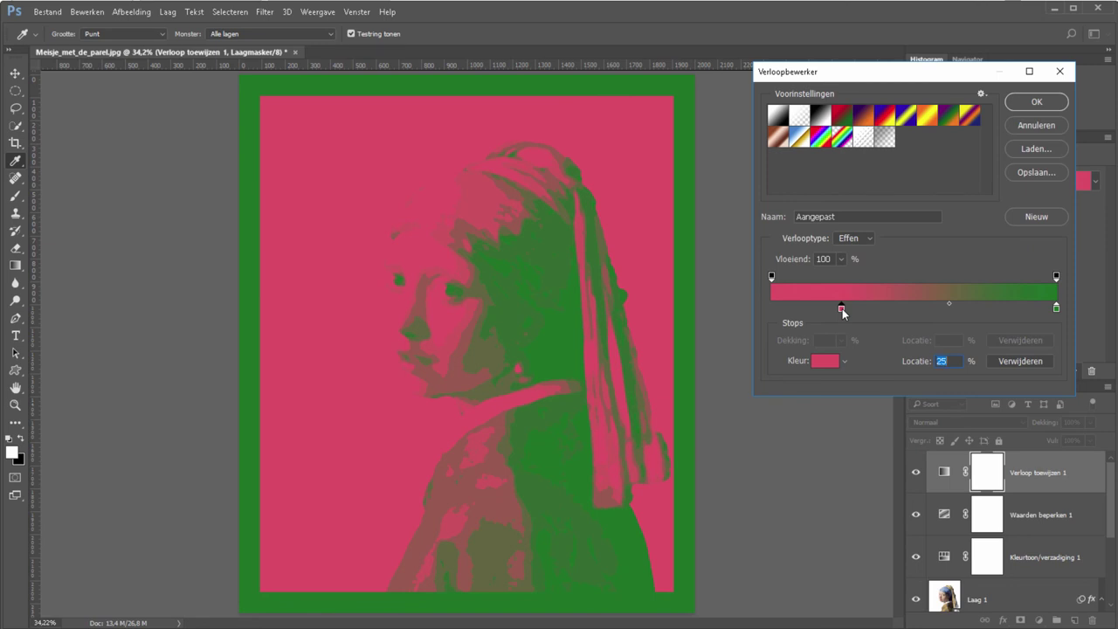
pyautogui.moveTo(842, 308); pyautogui.dragTo(832, 310)
pyautogui.moveTo(833, 309); pyautogui.dragTo(742, 312)
pyautogui.click(1031, 103)
pyautogui.press('z')
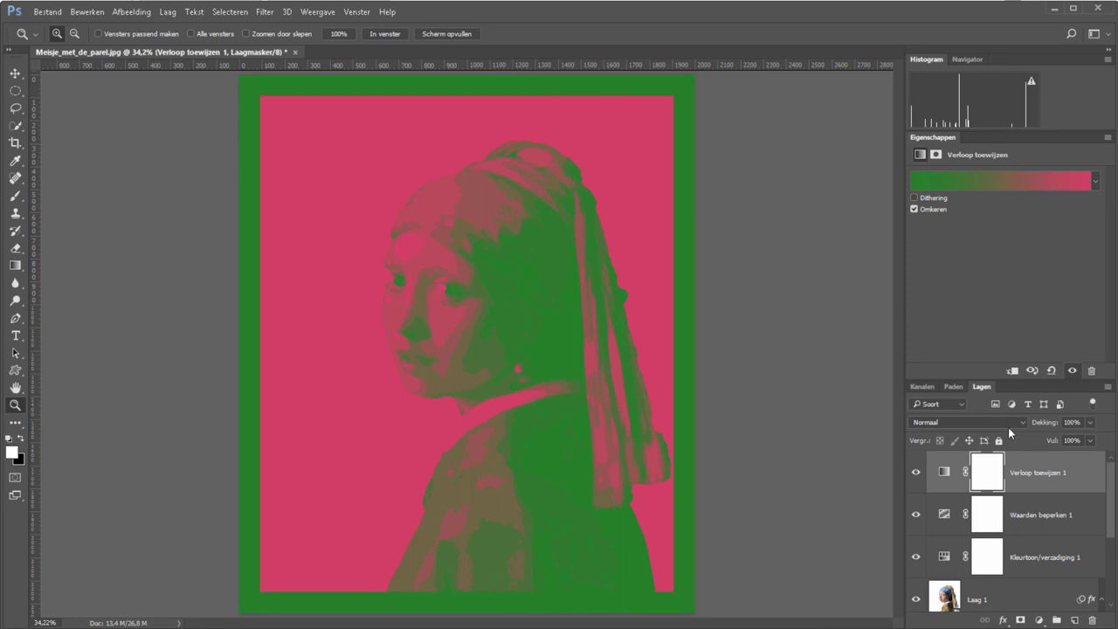
# Step: Set the Posterize adjustment layer to 6 levels
pyautogui.click(1031, 517)
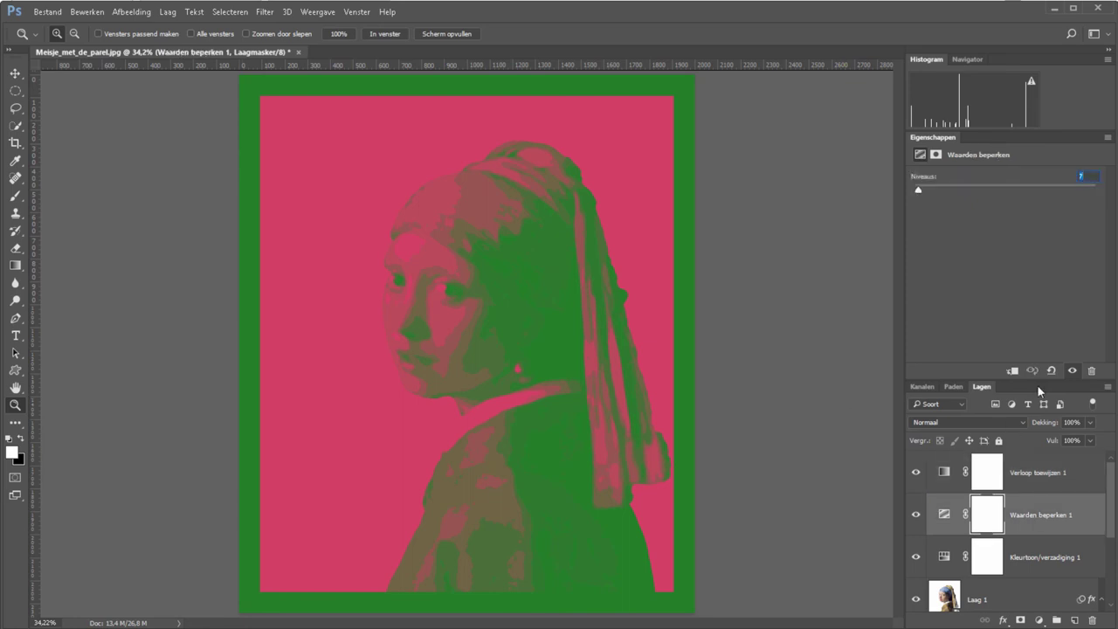
pyautogui.press('Up')
pyautogui.press('Up')
pyautogui.press('Up')
pyautogui.press('Down')
pyautogui.press('Down')
pyautogui.press('Down')
pyautogui.moveTo(1111, 521); pyautogui.dragTo(1108, 576)
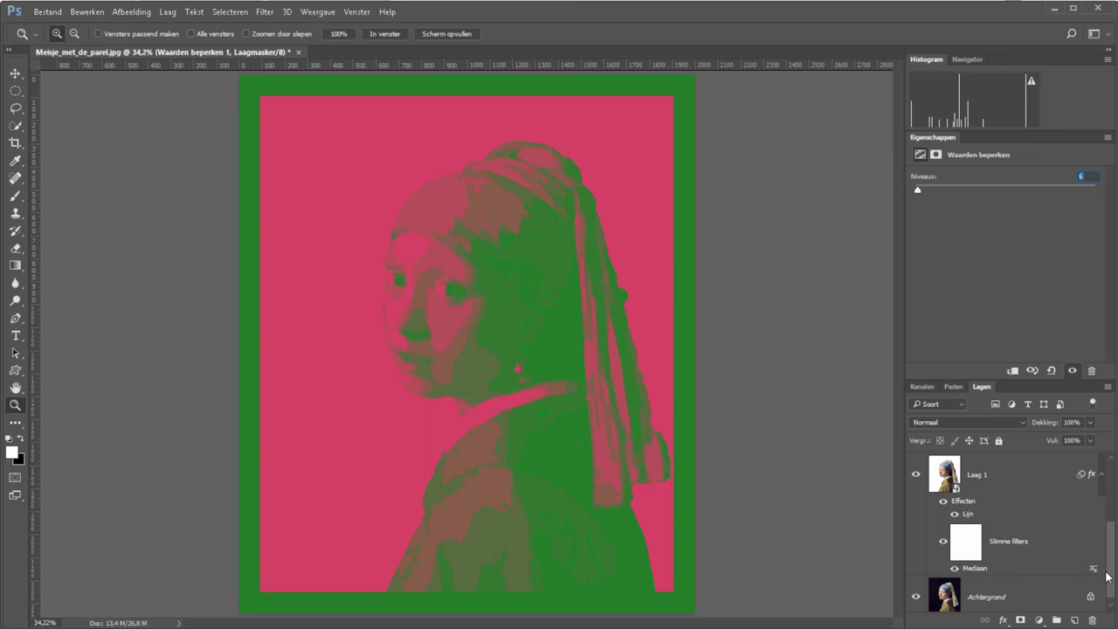
# Step: Set Laag 1's Mediaan smart filter radius to 6 pixels
pyautogui.doubleClick(1001, 569)
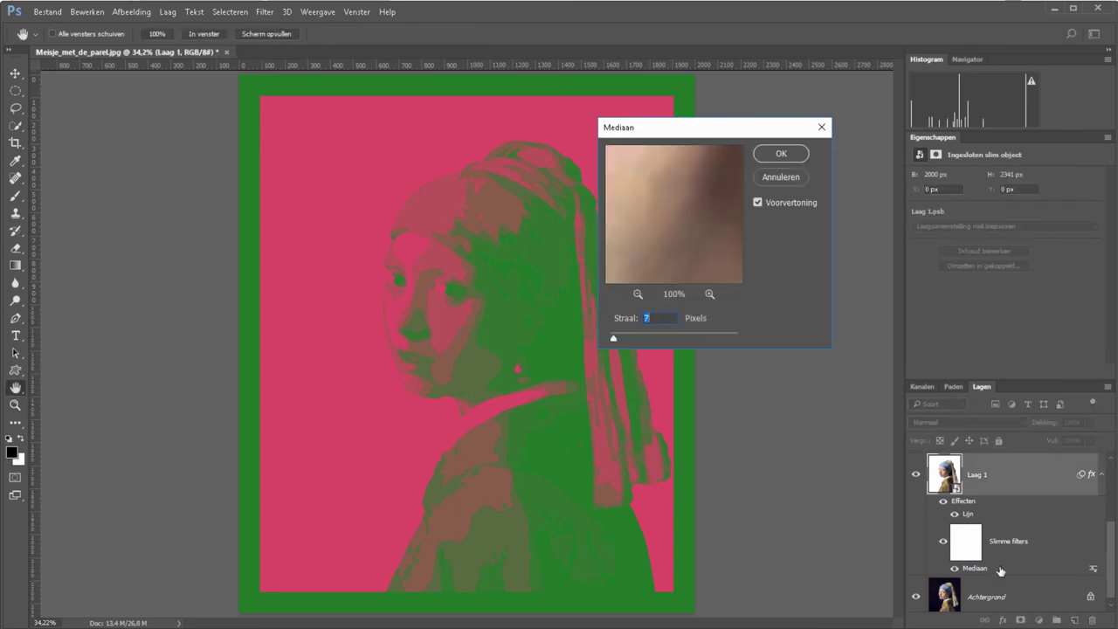
pyautogui.press('Down')
pyautogui.press('Down')
pyautogui.press('Up')
pyautogui.press('Return')
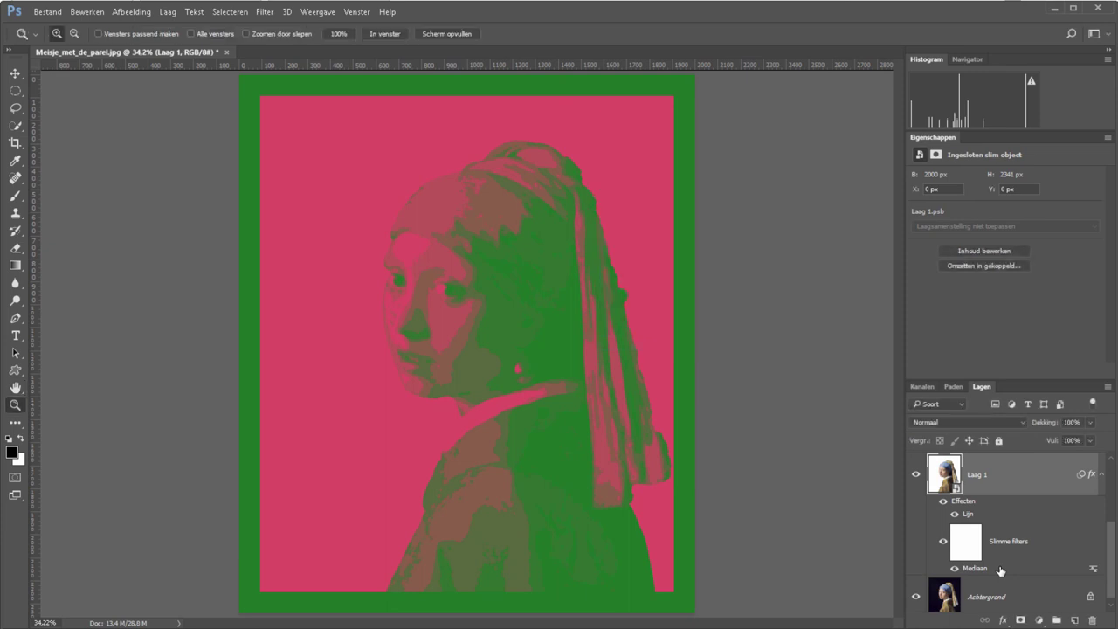
pyautogui.click(1112, 476)
pyautogui.moveTo(1113, 476); pyautogui.dragTo(1108, 474)
# Step: Apply the violet-orange gradient preset to the gradient map and darken its orange stop
pyautogui.click(1040, 473)
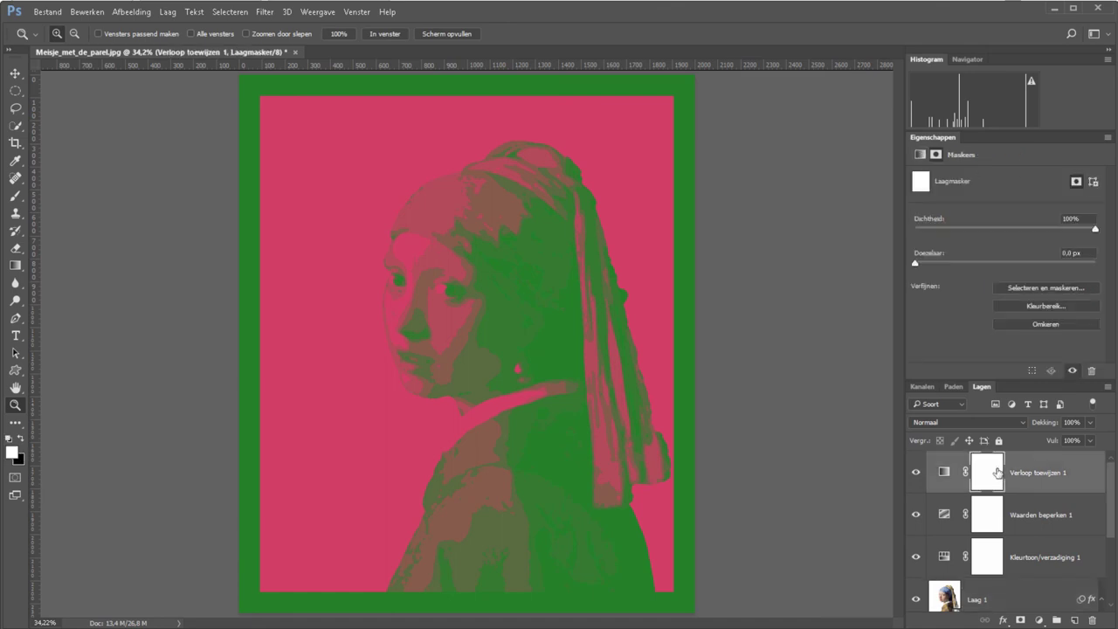
pyautogui.click(973, 179)
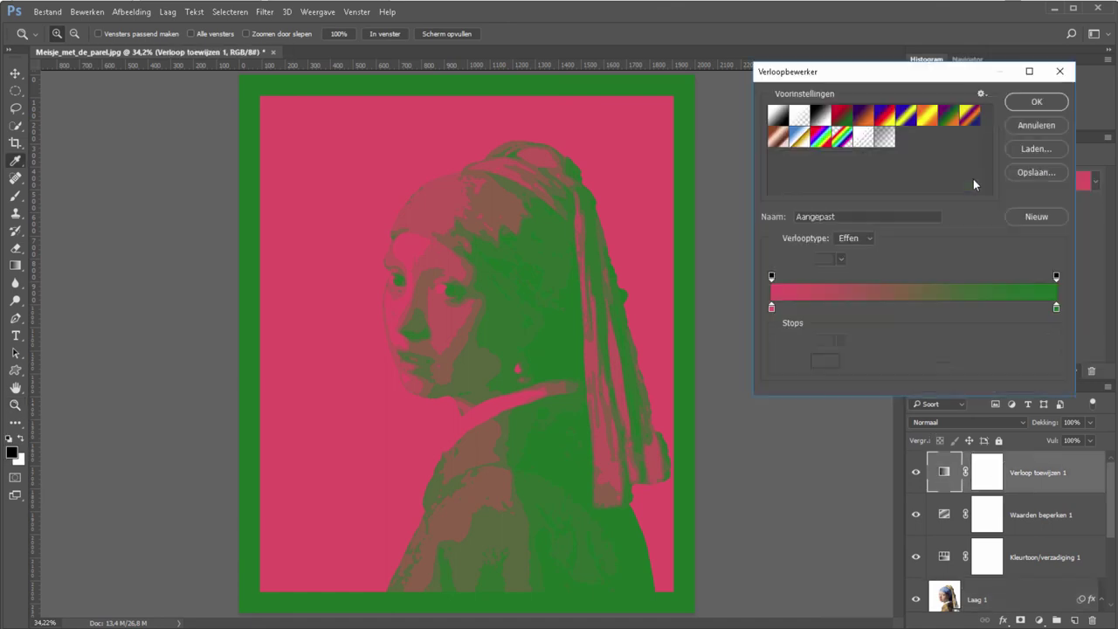
pyautogui.click(869, 119)
pyautogui.click(1056, 308)
pyautogui.click(822, 361)
pyautogui.write('da6e07')
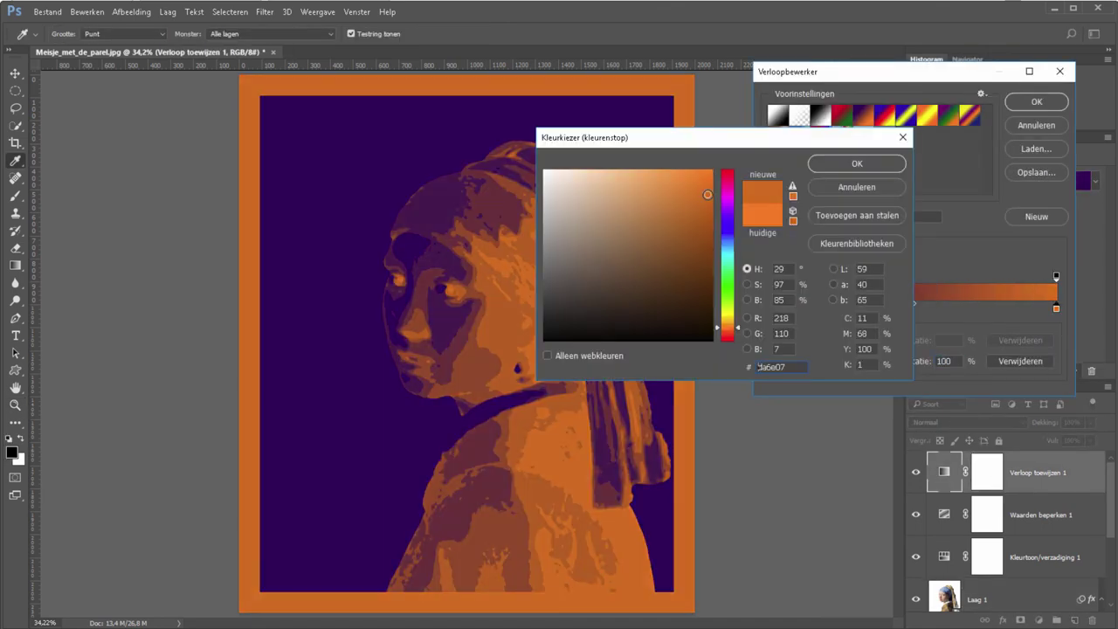
pyautogui.press('Return')
# Step: Change the purple stop to bright blue and accept the orange-blue gradient
pyautogui.doubleClick(748, 284)
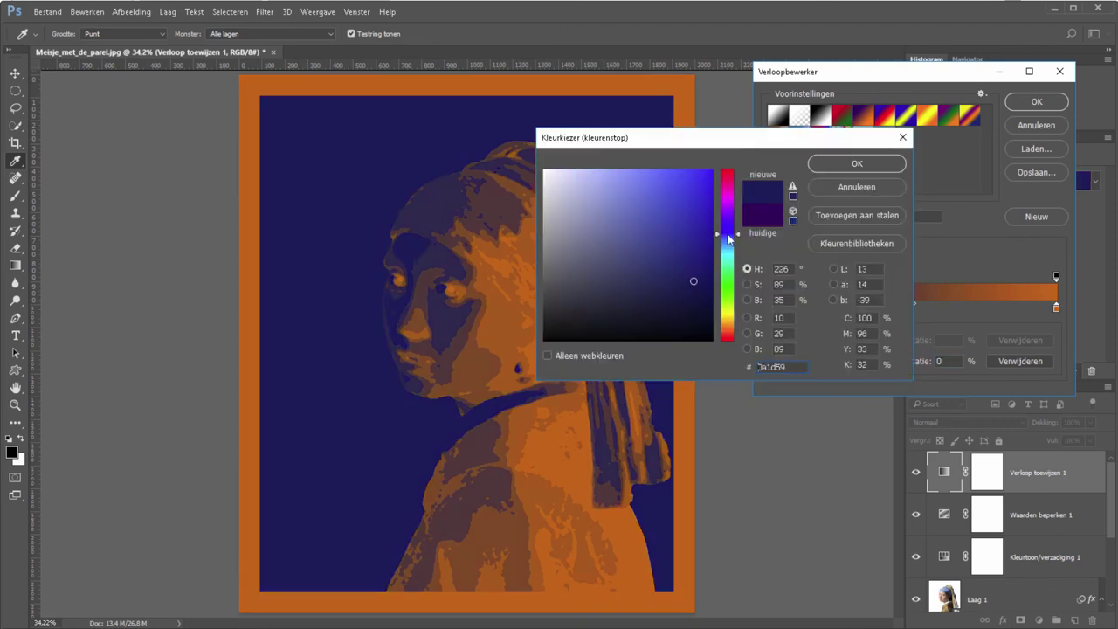
pyautogui.moveTo(693, 281); pyautogui.dragTo(689, 187)
pyautogui.click(857, 163)
pyautogui.click(1036, 102)
# Step: Reverse the orange-blue mapping and flatten all layers into one background
pyautogui.click(914, 208)
pyautogui.press('z')
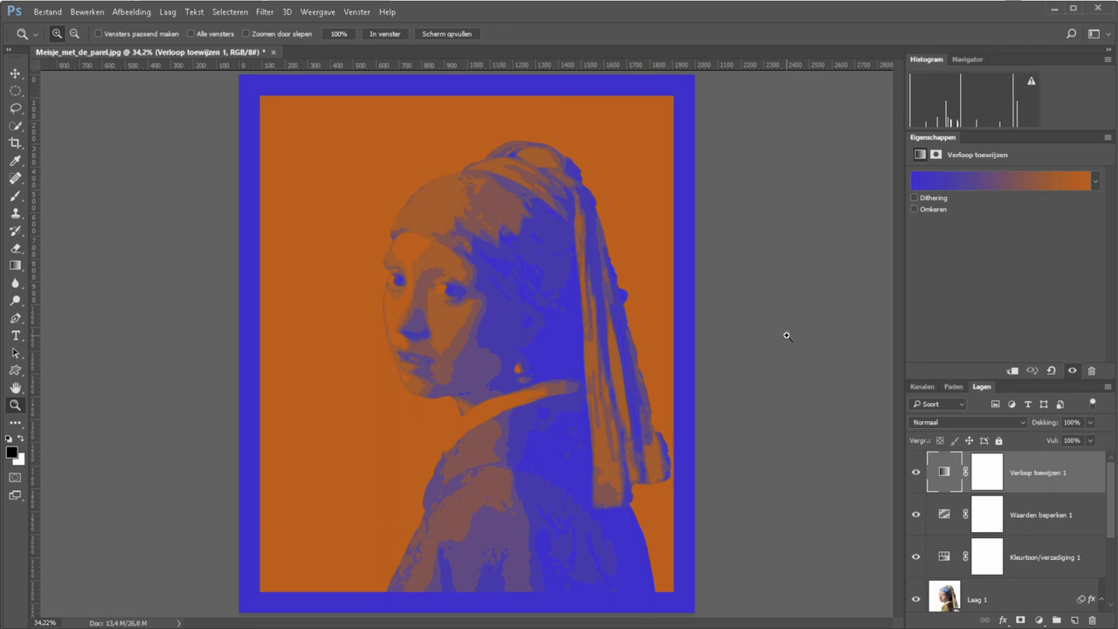
pyautogui.hotkey('ctrl', 'shift', 'e')
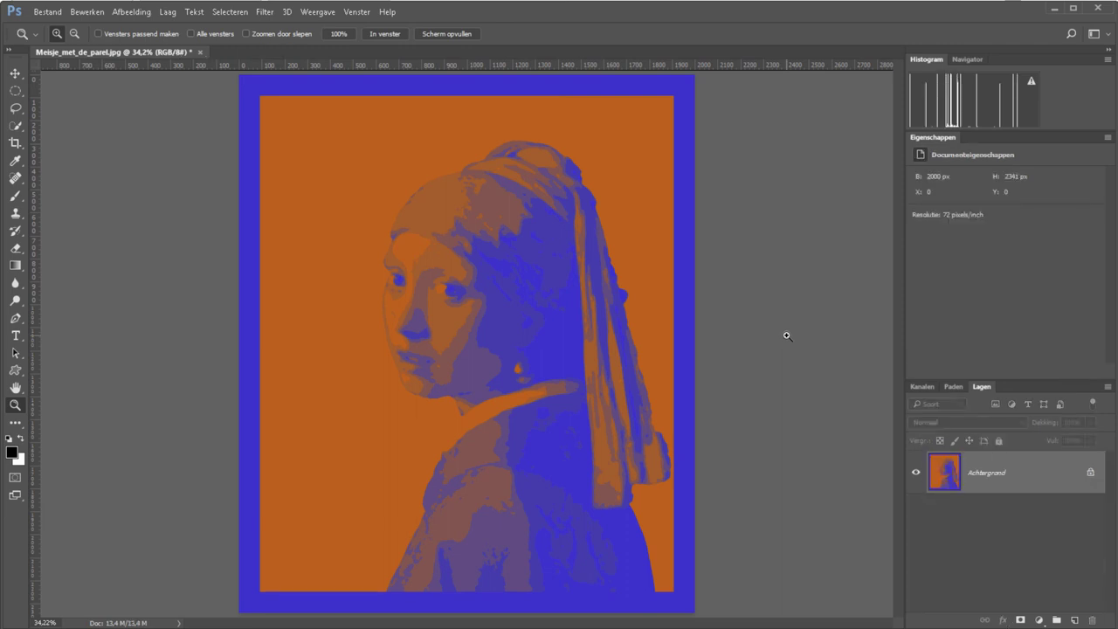